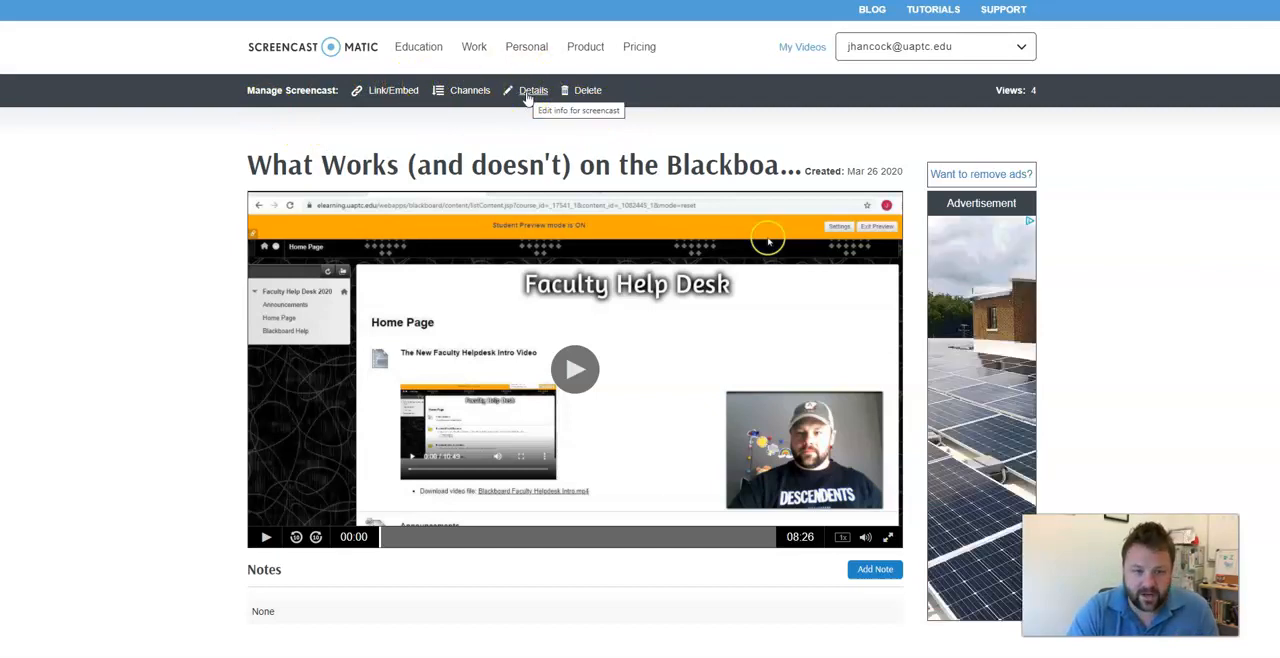
left_click(527, 93)
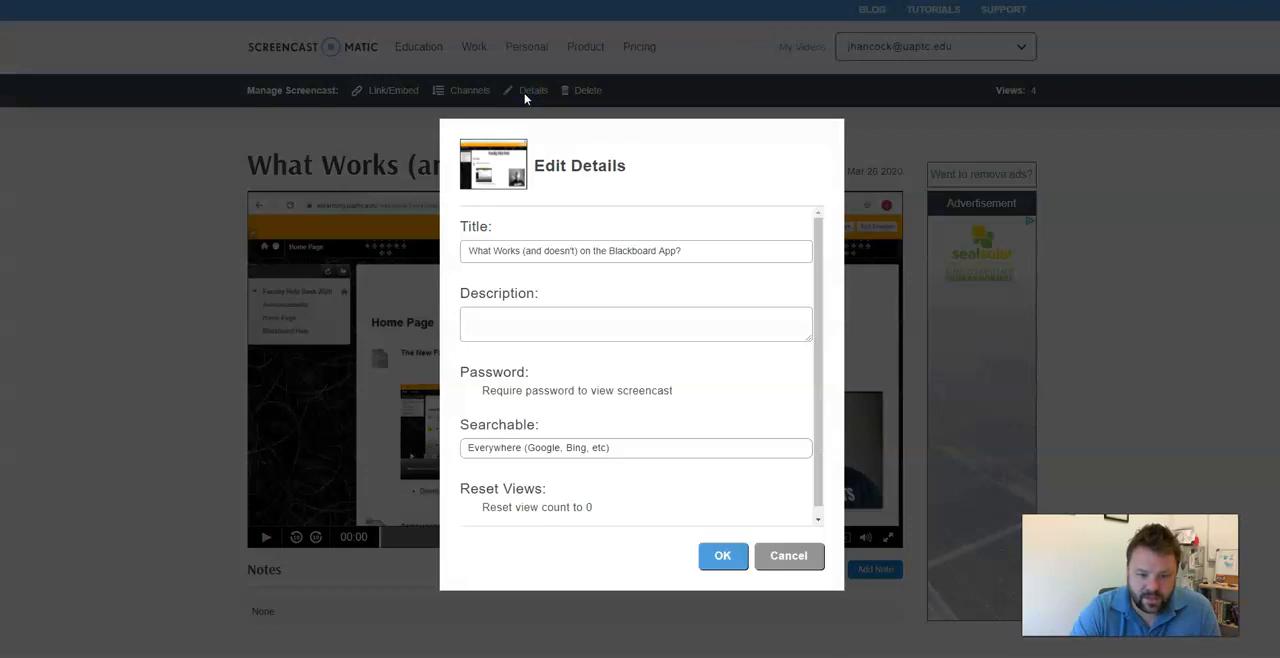
left_click(805, 558)
left_click(383, 92)
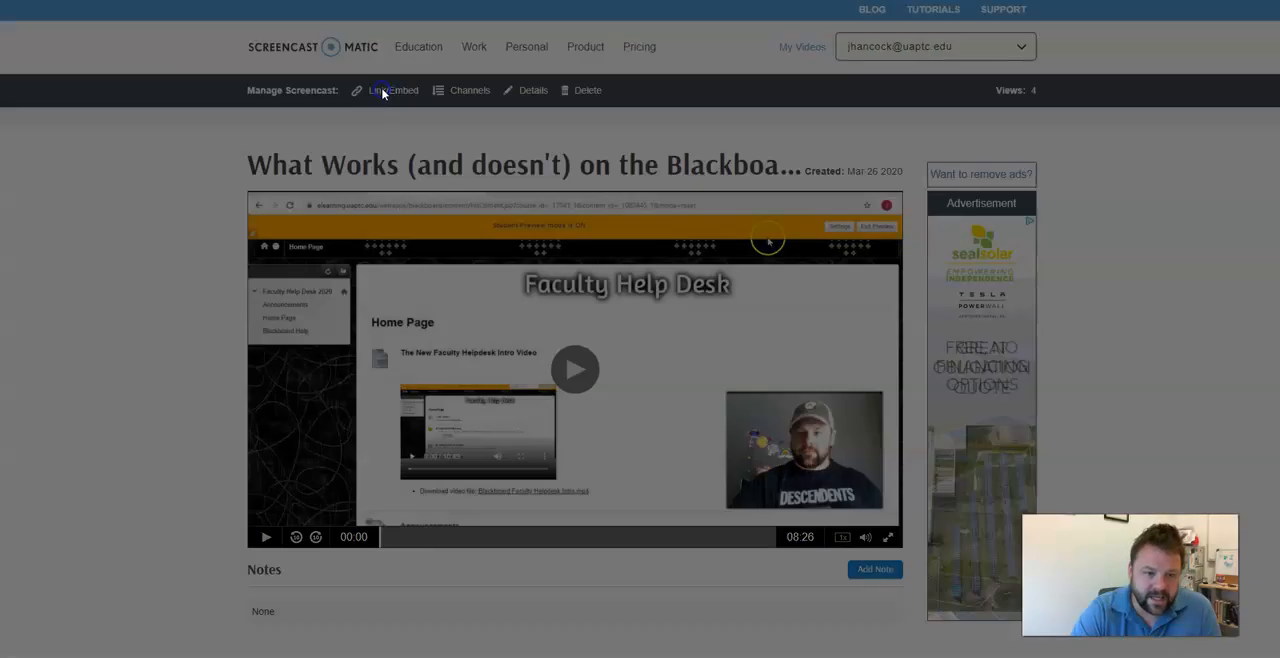
left_click(793, 556)
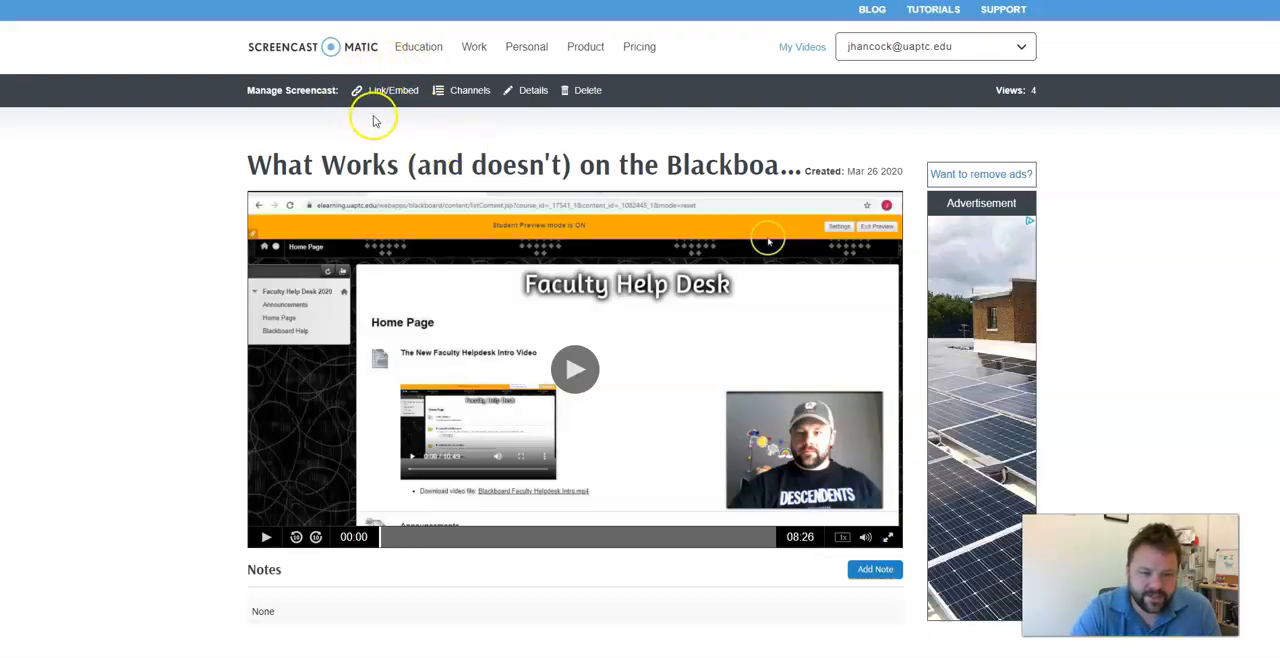
Download the screencast 'What Works (and doesn't) on the Blackboard App?' as an MP4 file.
left_click(392, 90)
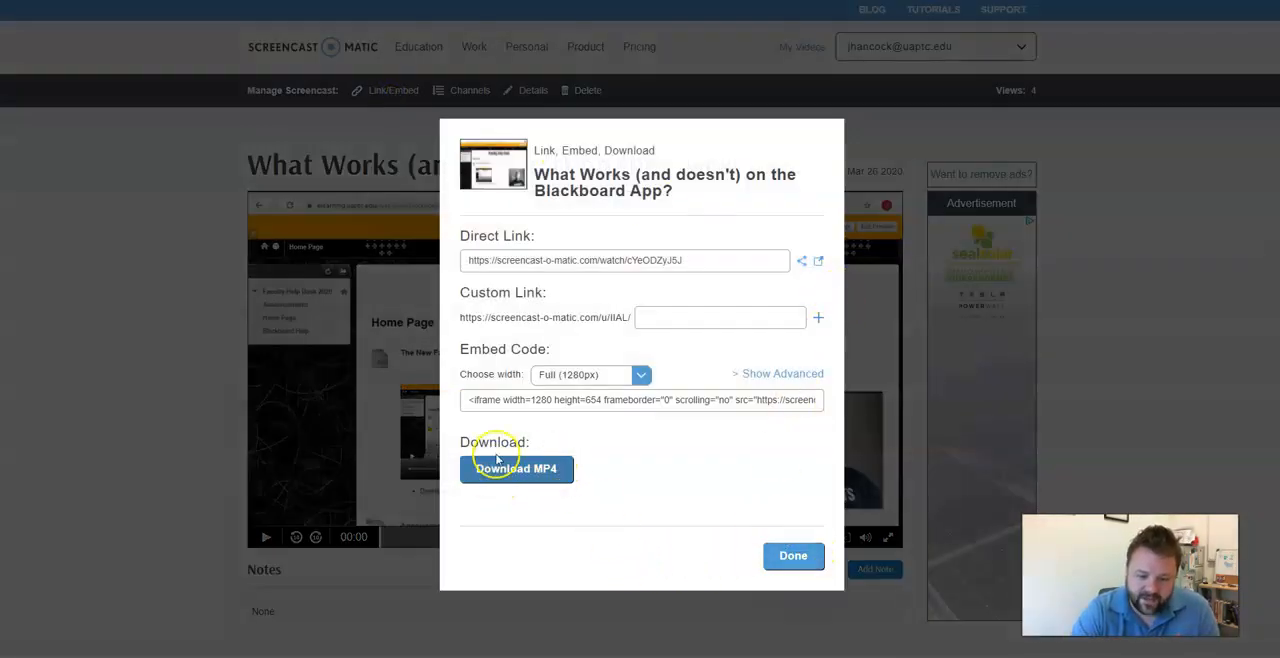
left_click(525, 472)
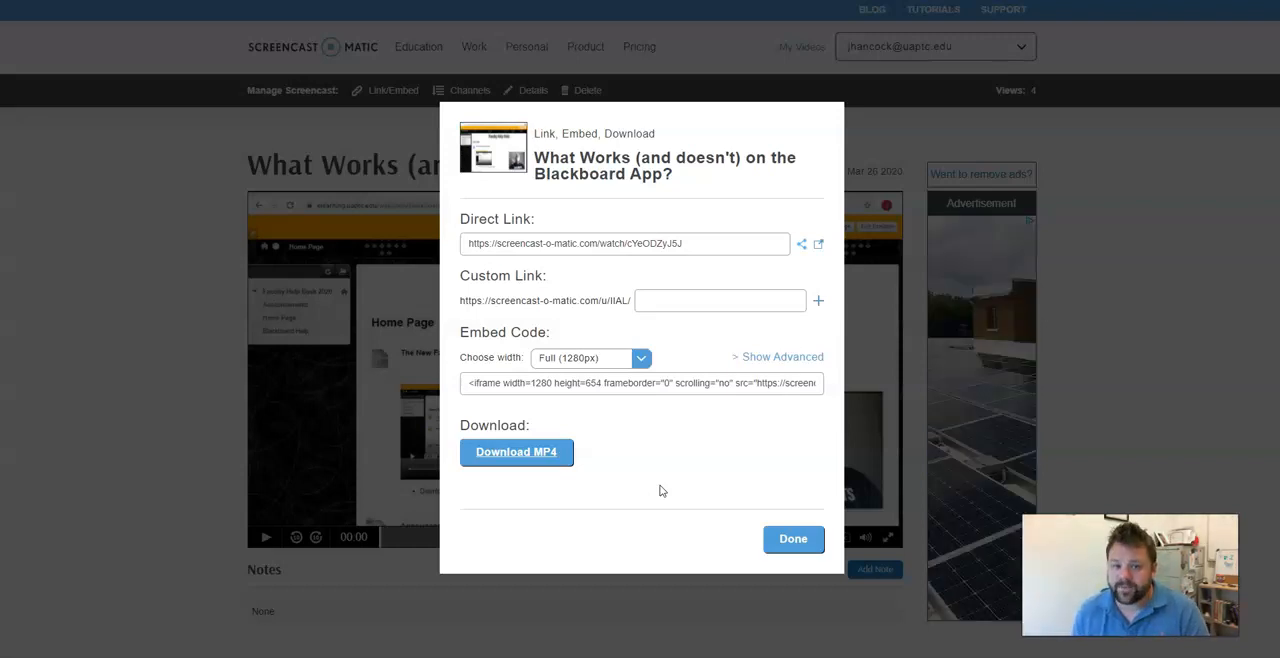
left_click(516, 450)
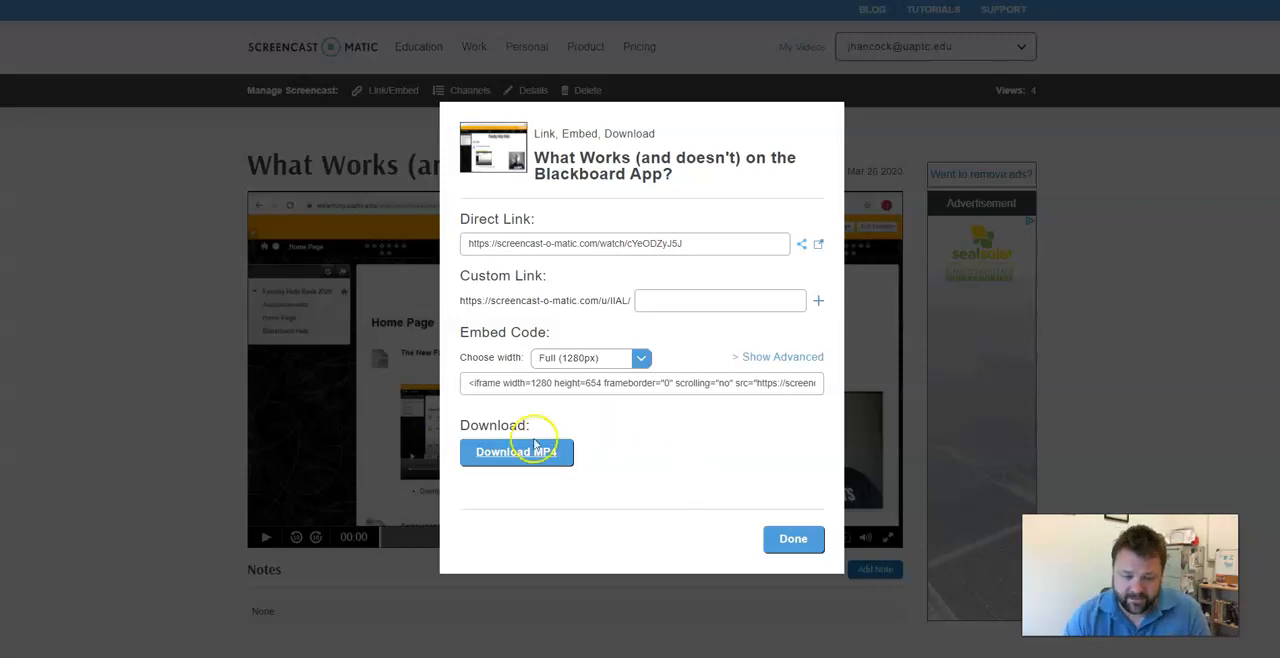
left_click(792, 540)
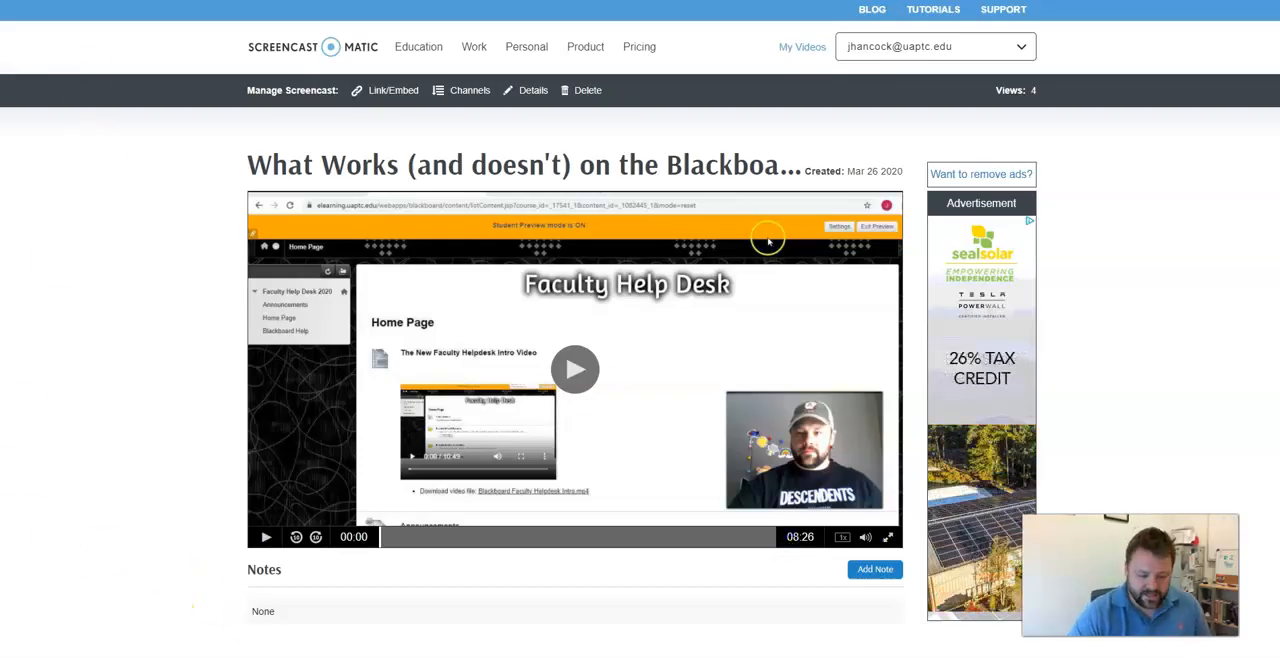
Check the Downloads folder, sorted by date, for the downloaded MP4 file.
left_click(350, 656)
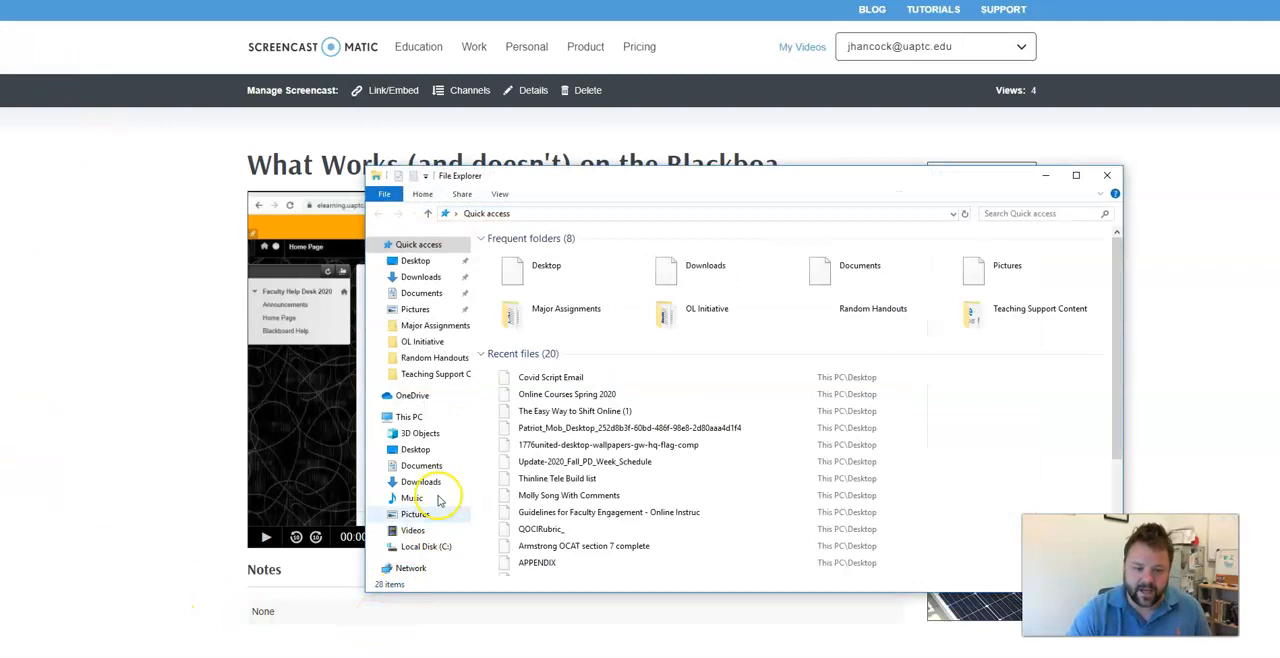
left_click(436, 280)
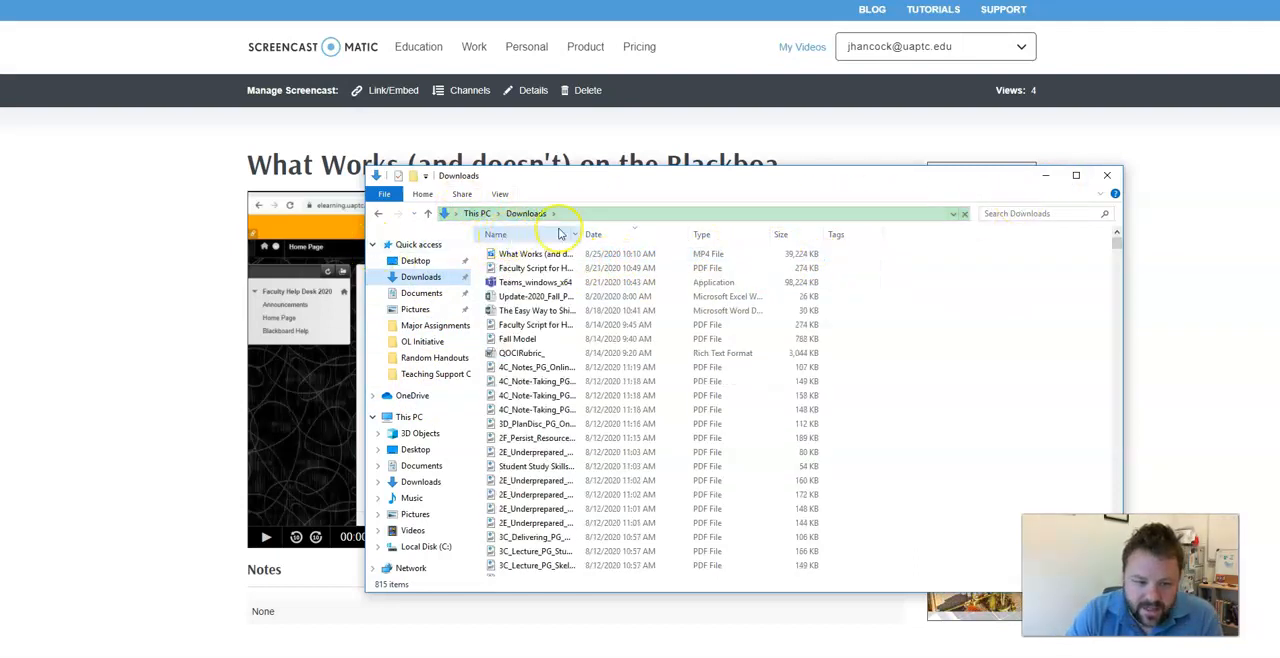
left_click(608, 234)
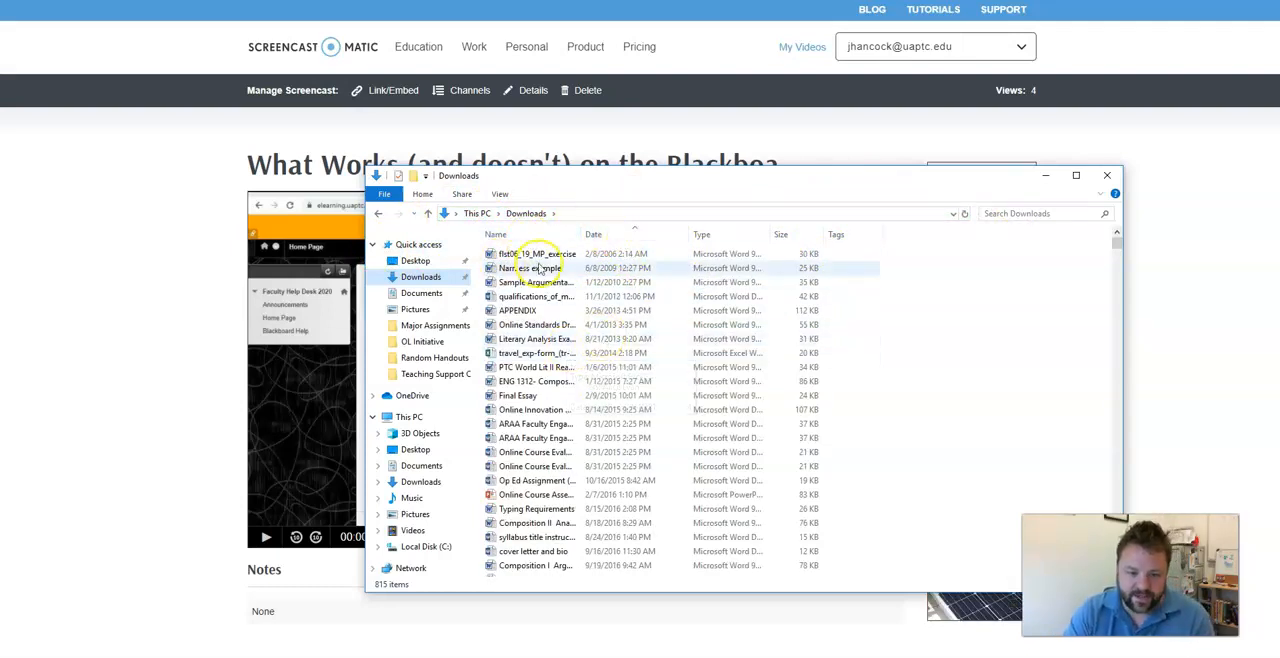
left_click(593, 236)
left_click(611, 236)
left_click(610, 236)
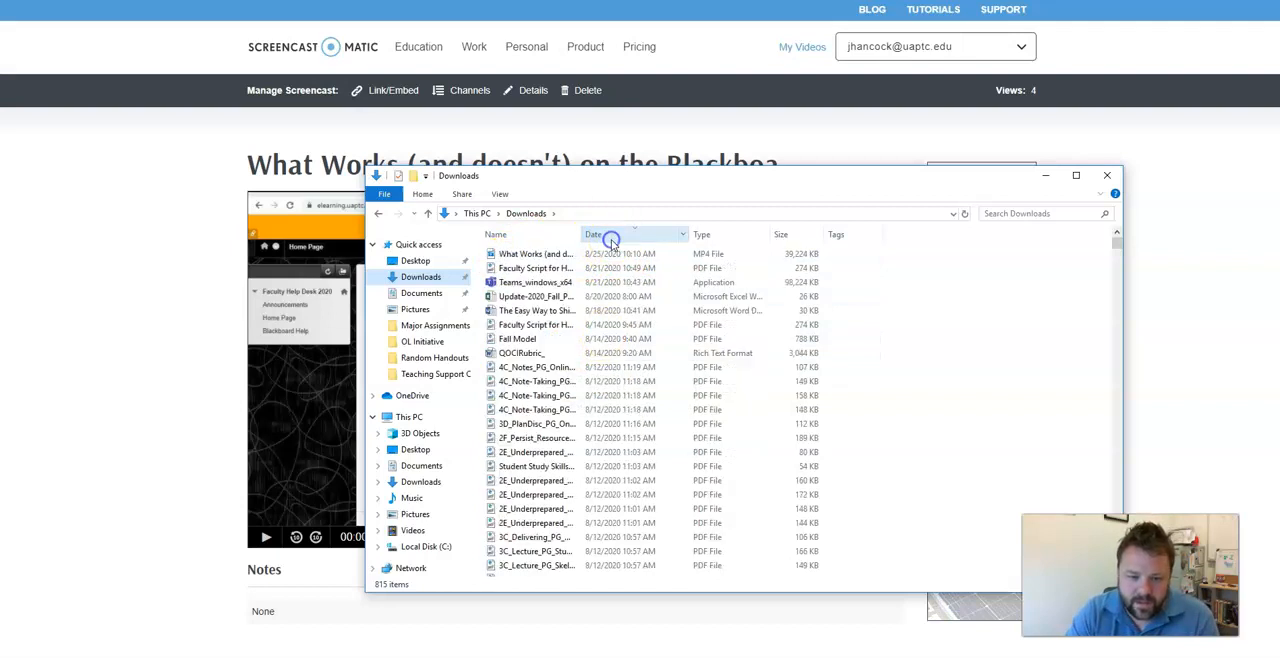
left_click(609, 238)
left_click(610, 238)
left_click(610, 238)
left_click(610, 238)
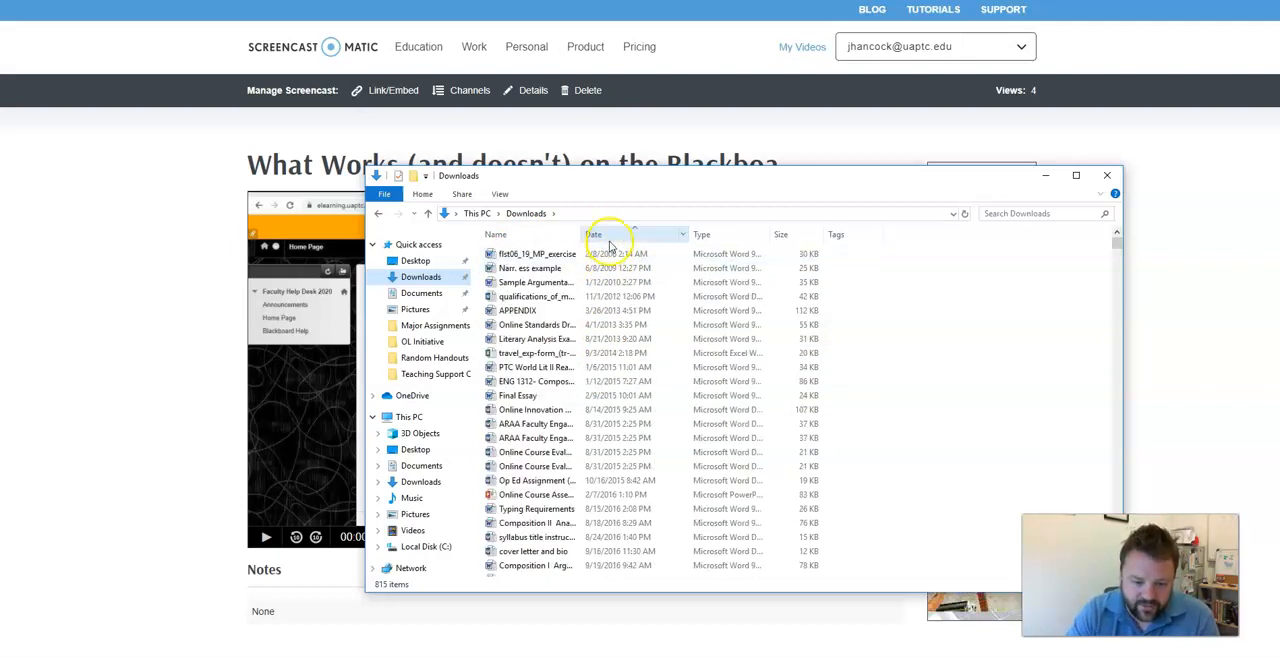
left_click(610, 238)
left_click(1110, 176)
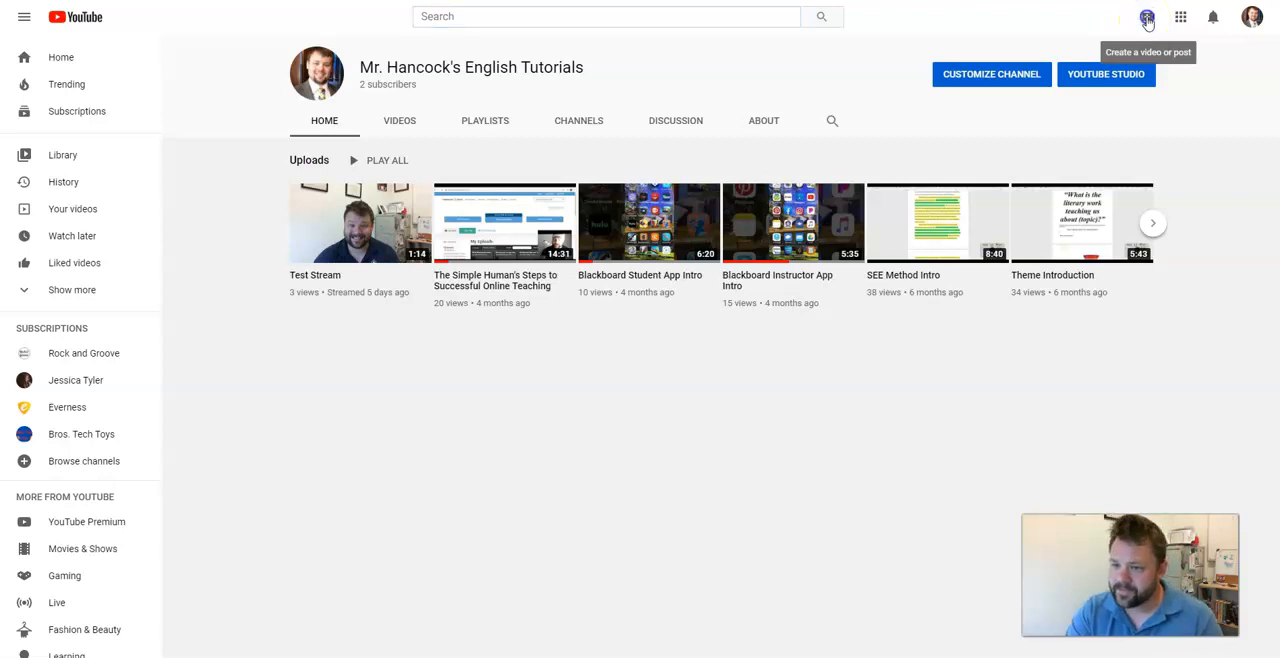
Upload the downloaded 'What Works (and doesn't) on the Blackboard App' MP4 from Downloads as a new YouTube video.
left_click(1147, 19)
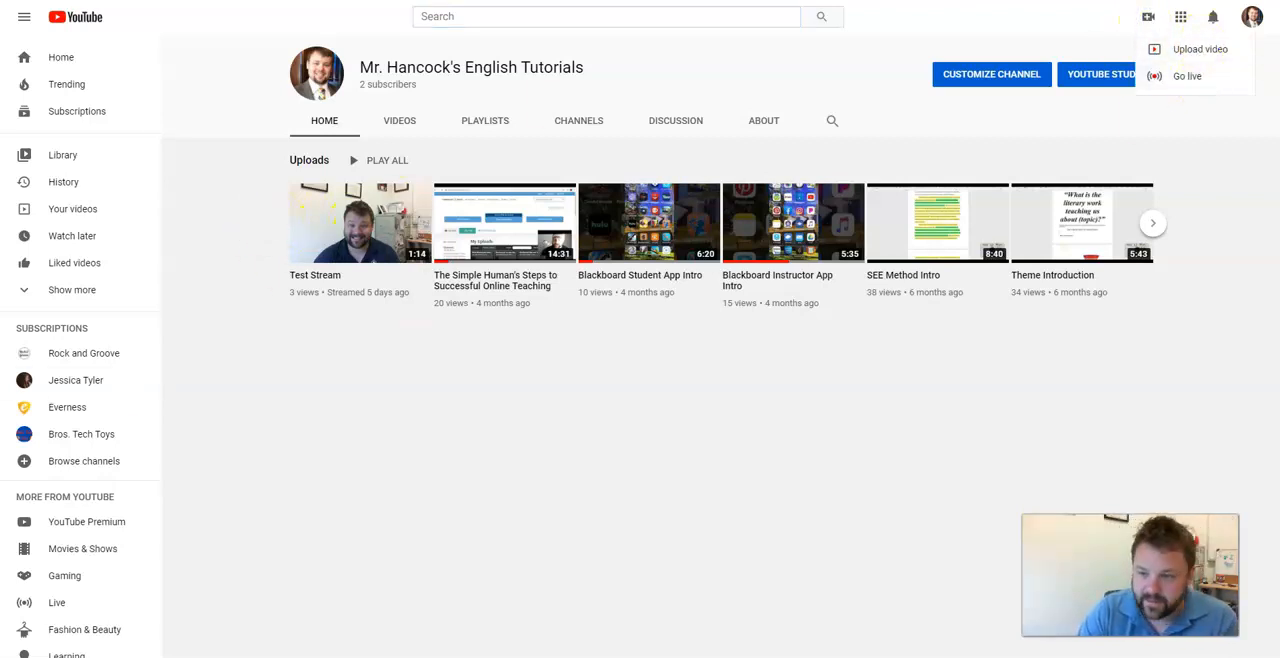
left_click(1226, 53)
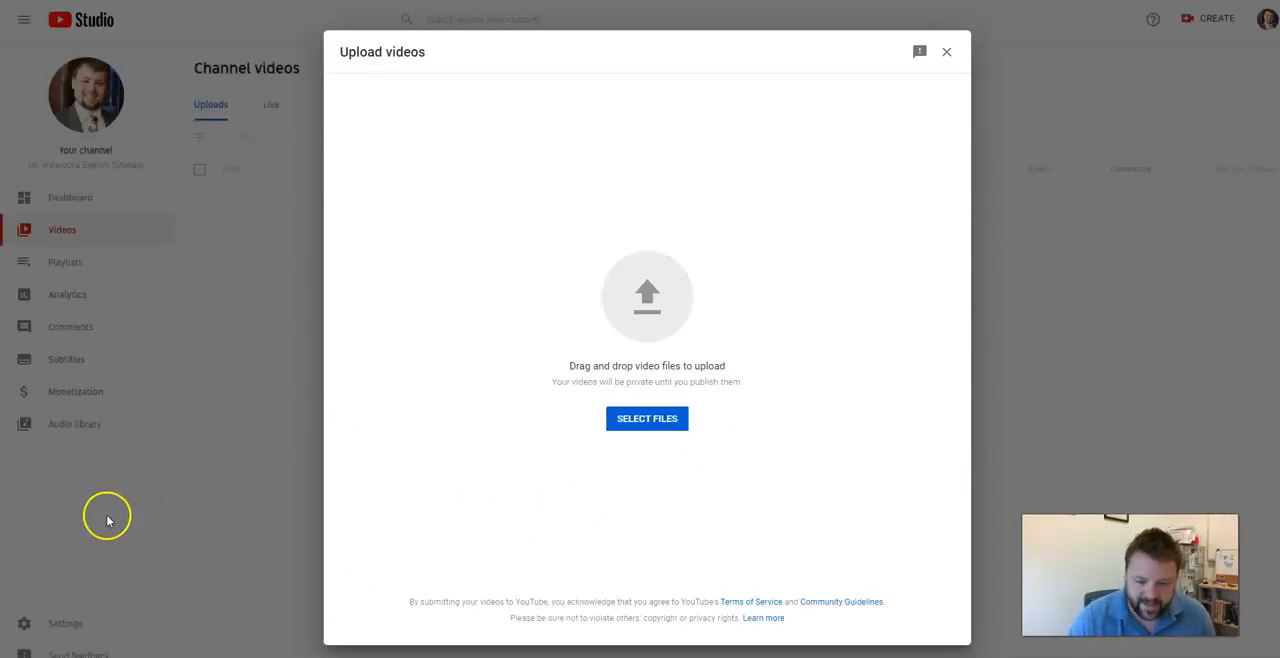
left_click(675, 424)
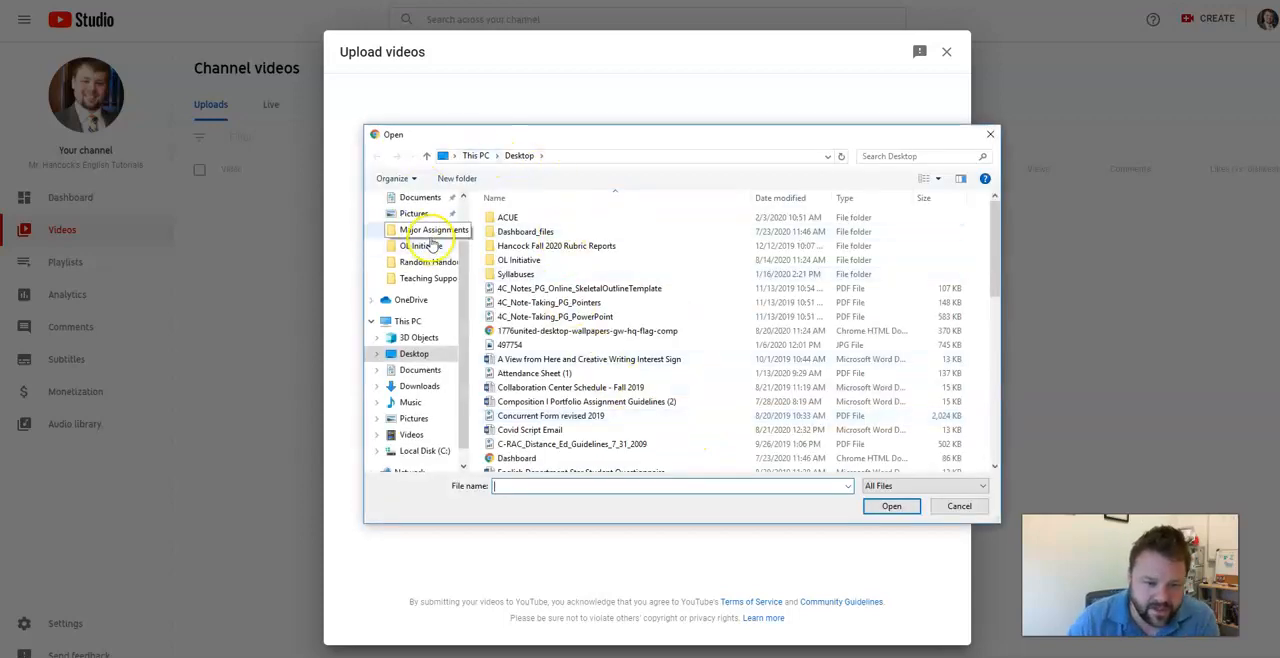
left_click(426, 370)
left_click(426, 389)
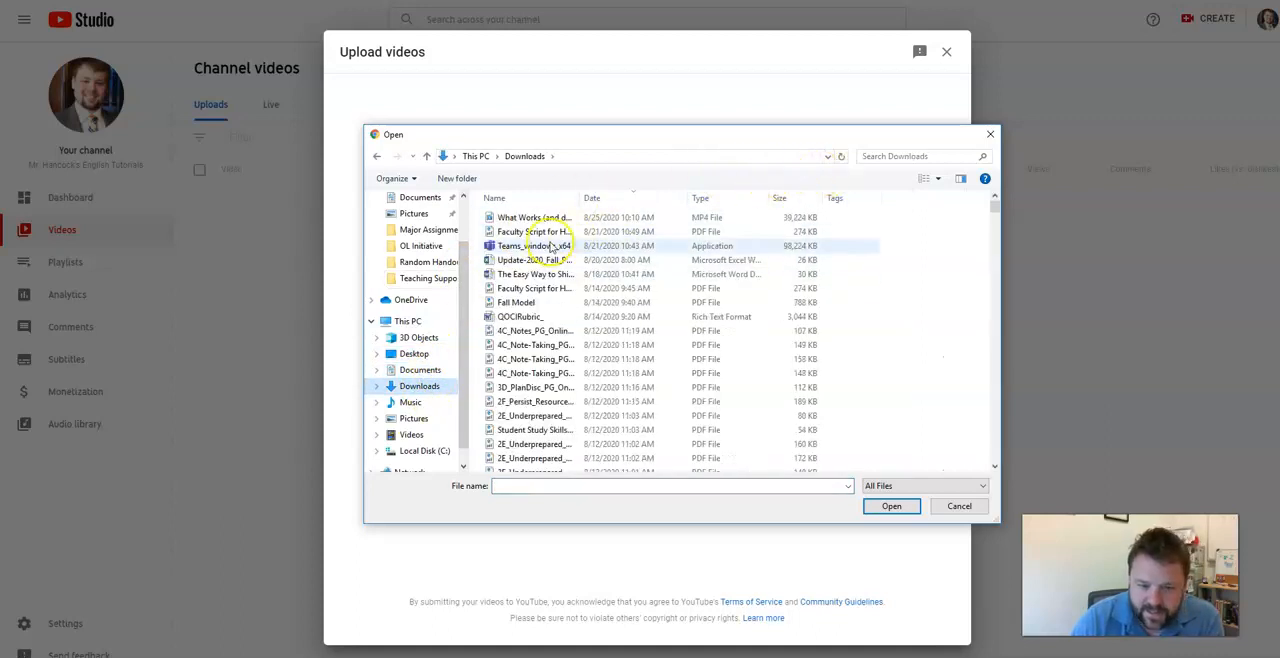
left_click(535, 197)
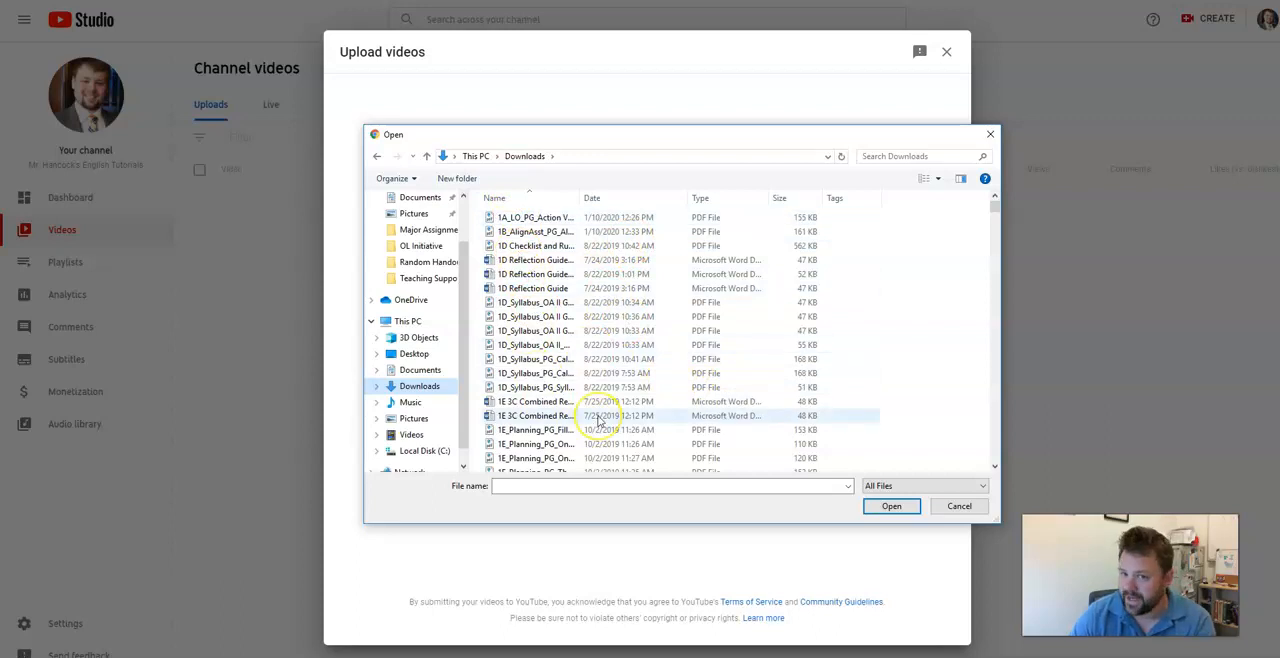
left_click(613, 197)
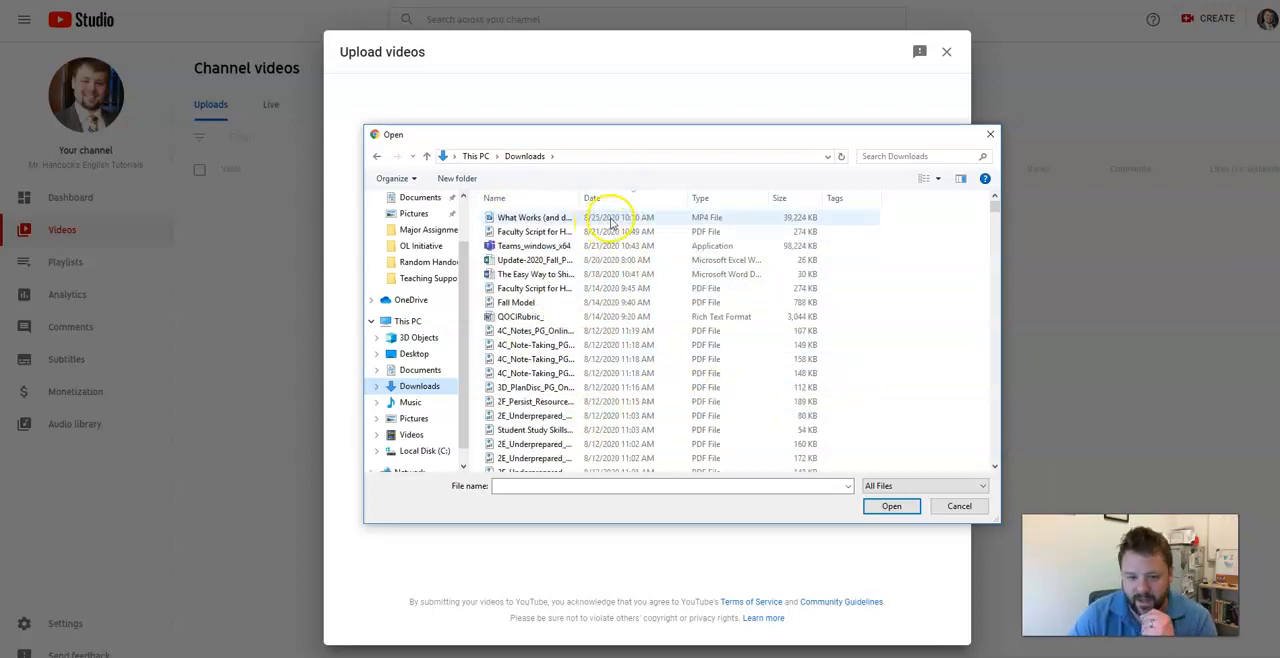
left_click(610, 220)
left_click(878, 509)
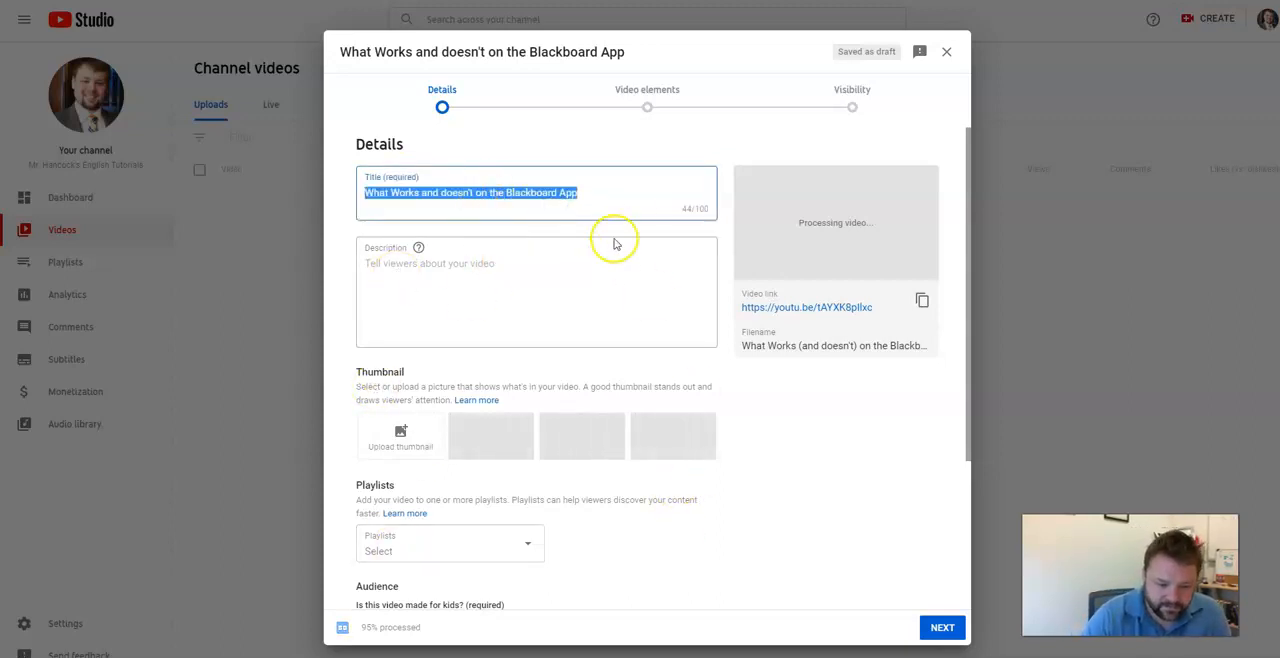
Enter the description 'this video is a test video.' with 'Canva' on a following line.
left_click(438, 265)
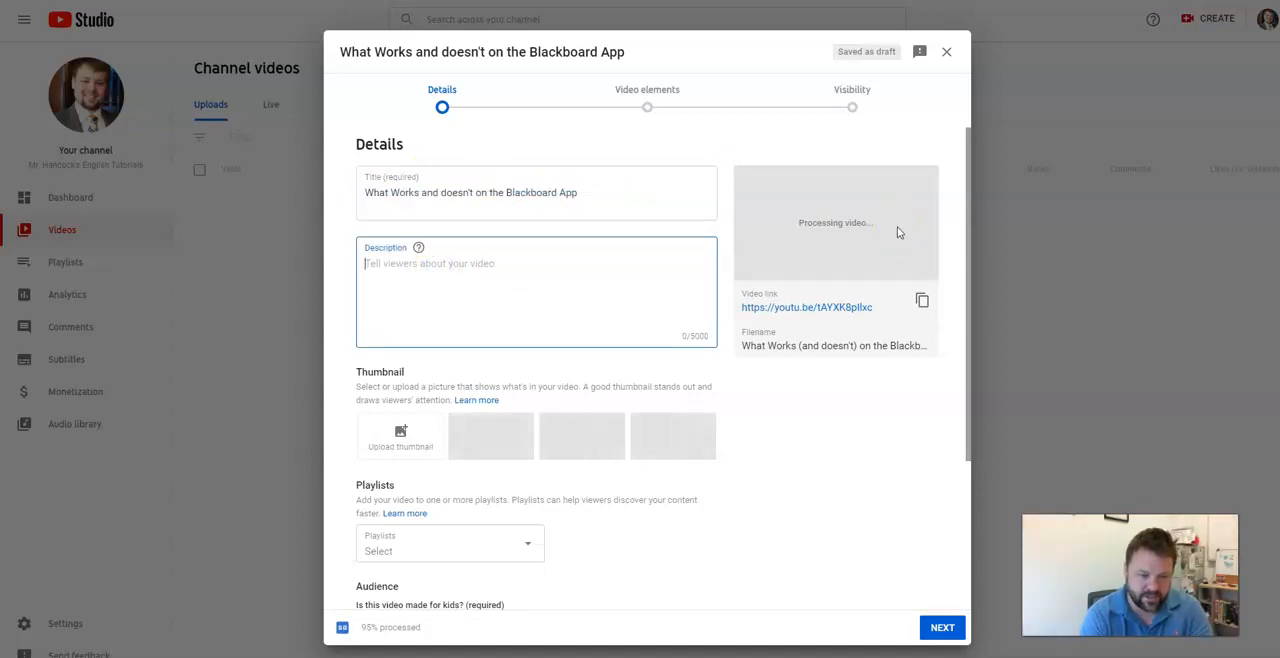
type("How")
key("BackSpace")
key("BackSpace")
key("BackSpace")
type("Hw")
key("BackSpace")
key("BackSpace")
type("this video is a test vieo")
key("BackSpace")
key("BackSpace")
type("deo.")
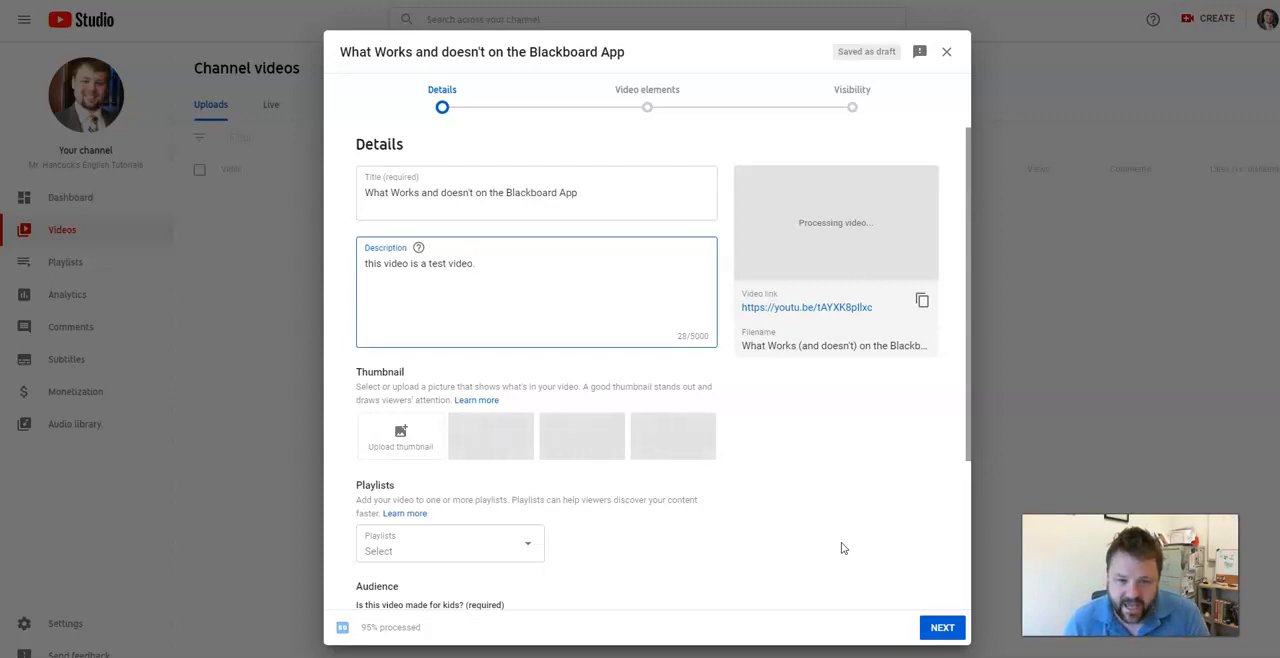
key("Return")
type("Canva")
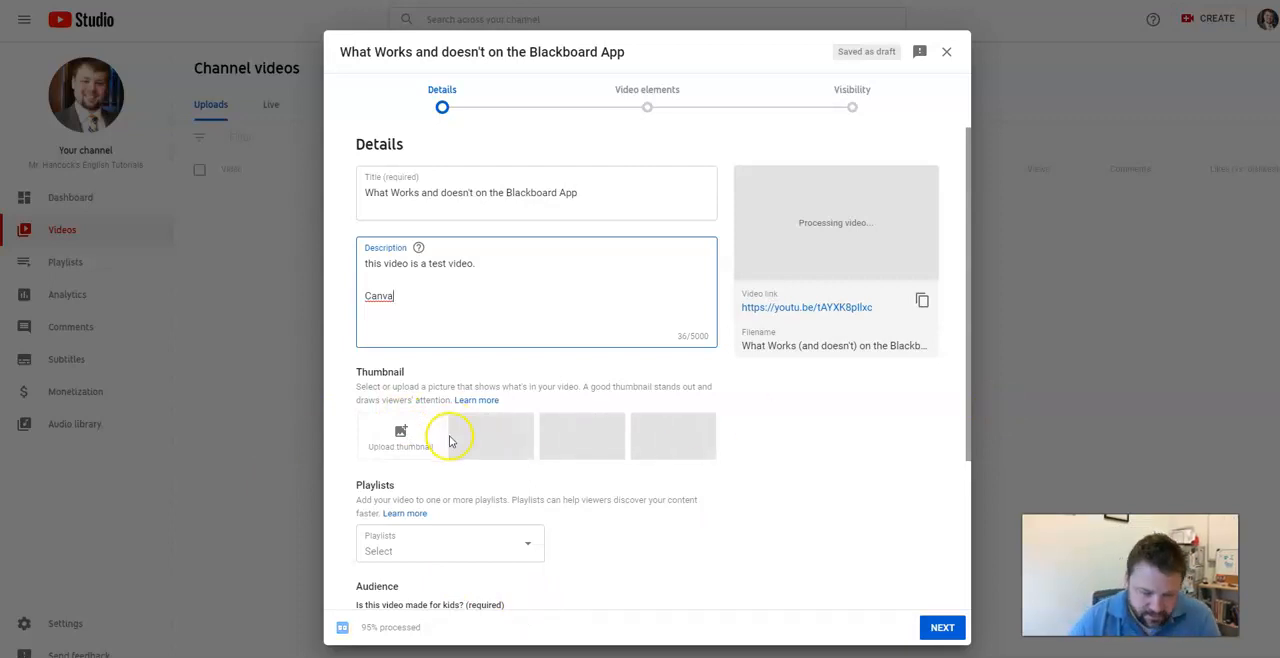
scroll(420, 430, "down", 3)
left_click(400, 346)
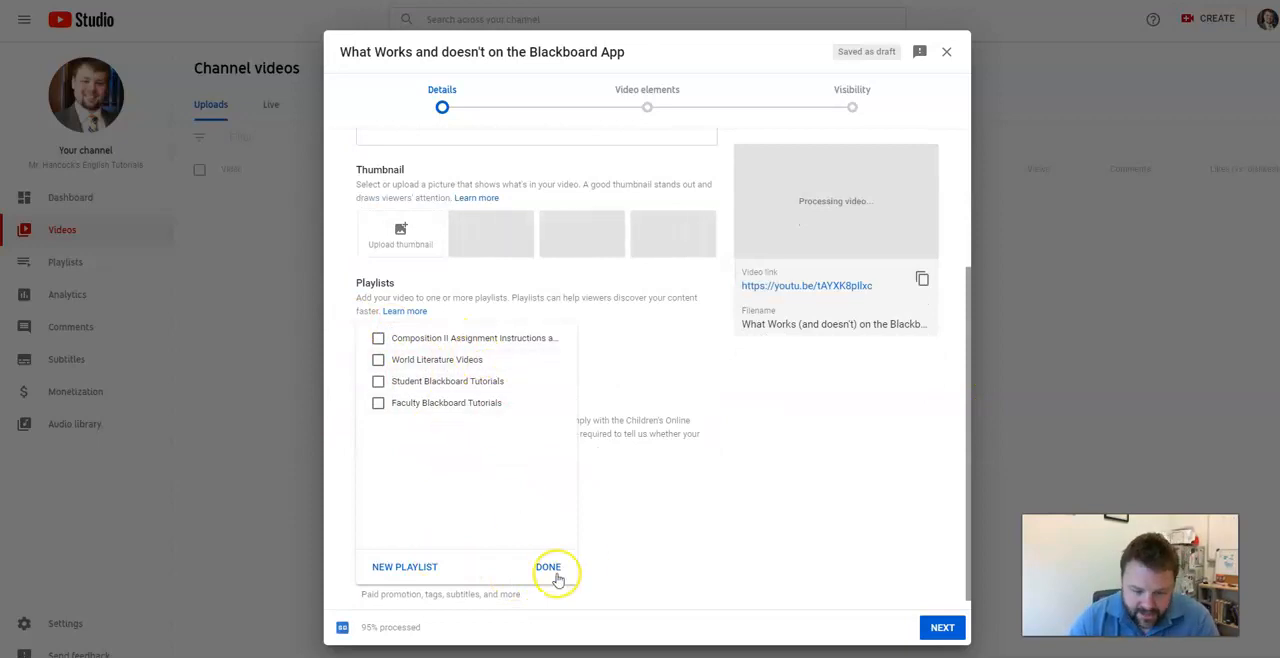
left_click(735, 545)
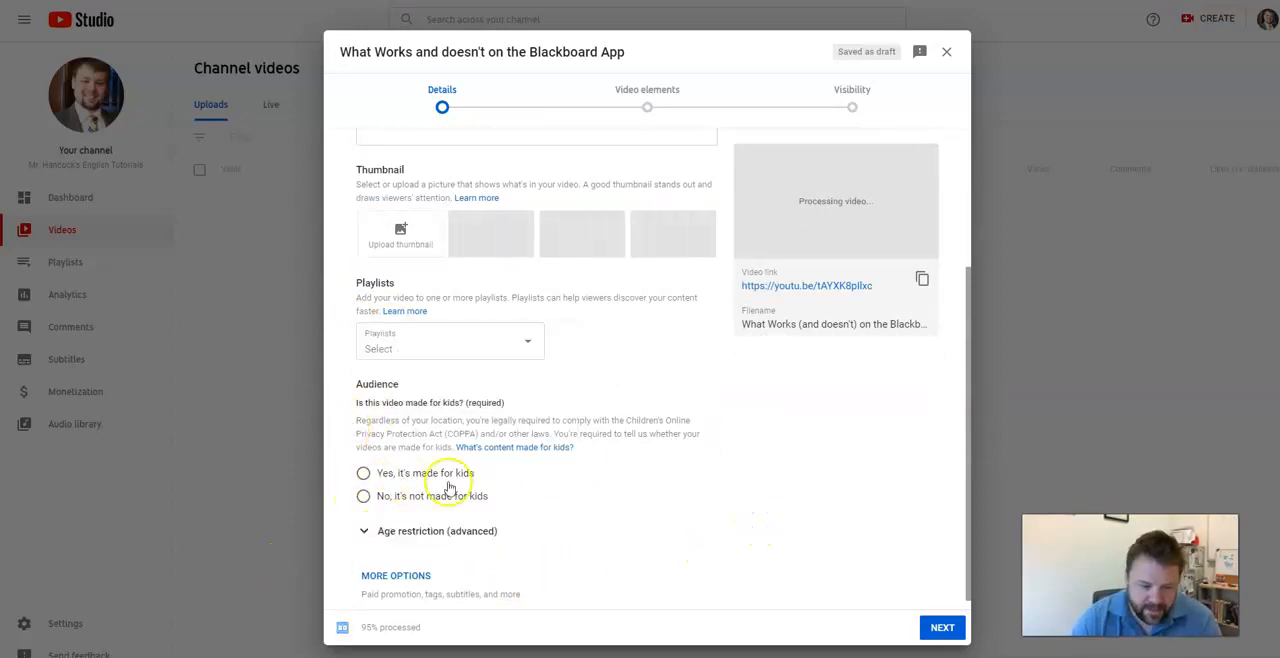
Set the audience to 'No, it's not made for kids' and expand the age restriction options.
scroll(409, 483, "down", 1)
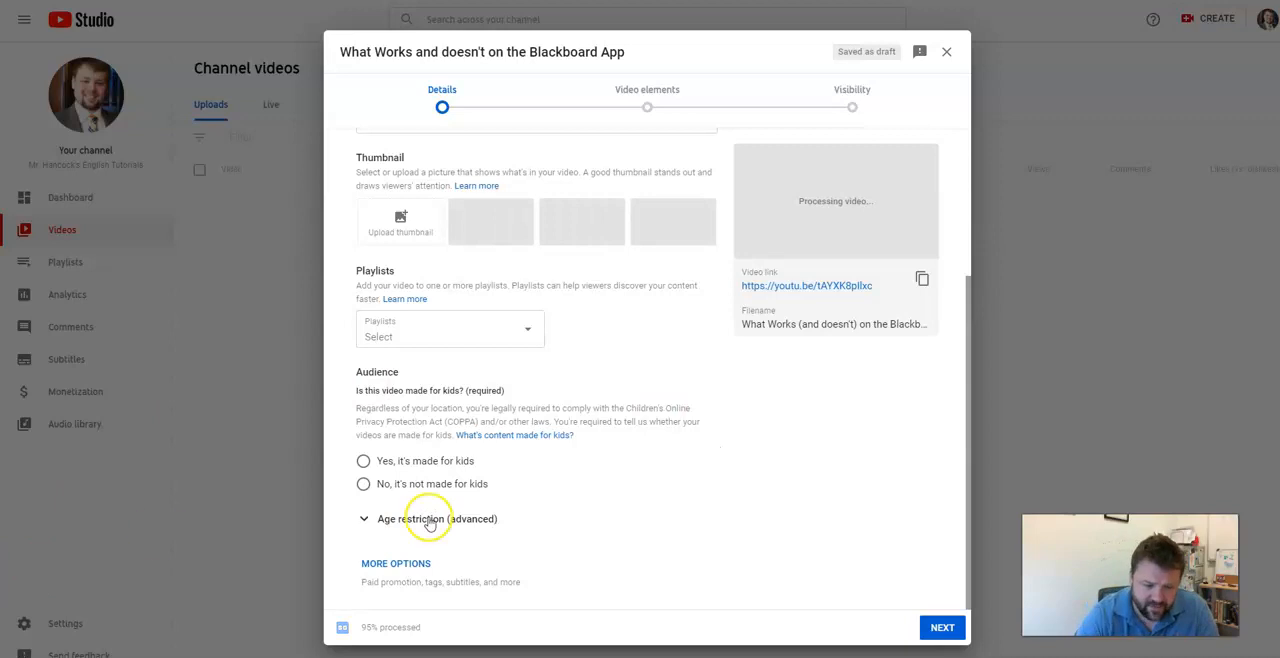
left_click(461, 482)
left_click(413, 520)
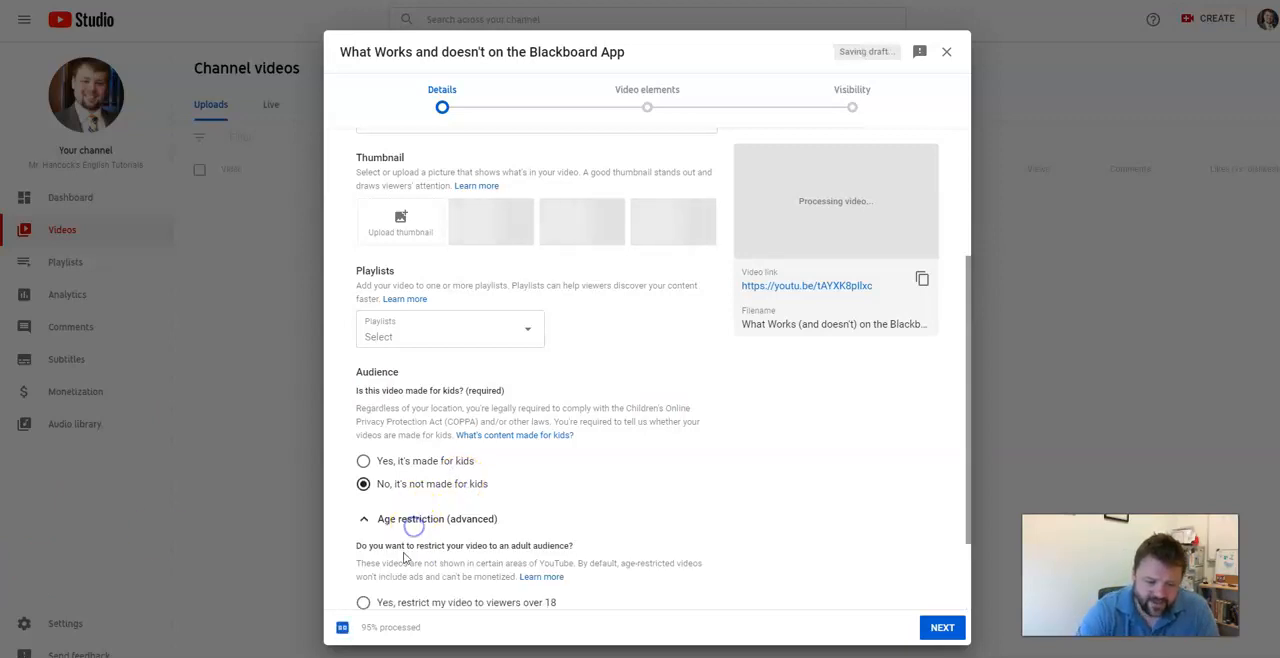
scroll(727, 557, "down", 1)
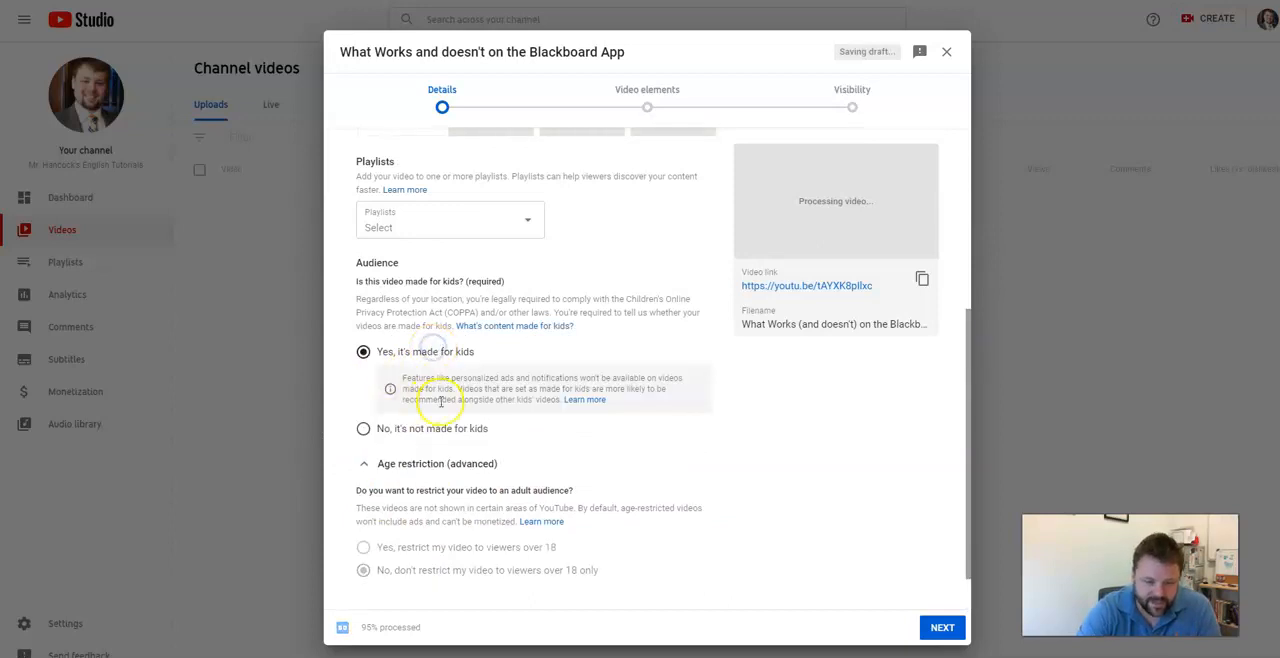
left_click(366, 431)
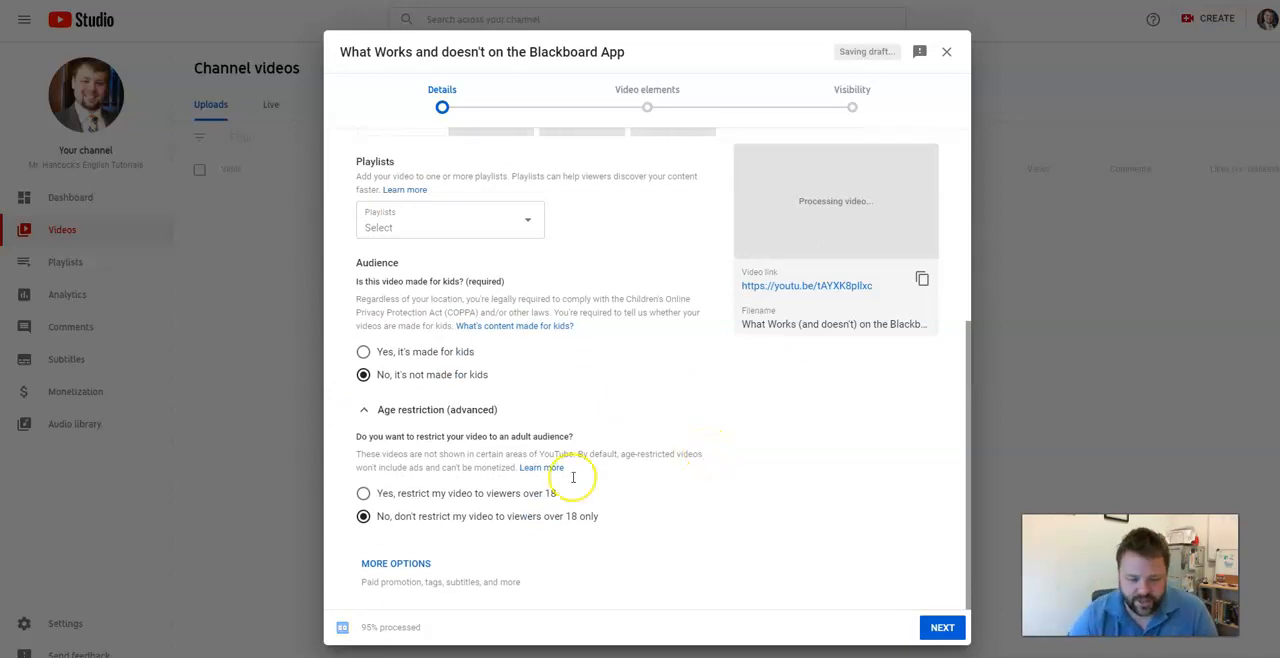
Expand more options and review the tags, language, recording, license, category and comments settings.
left_click(400, 564)
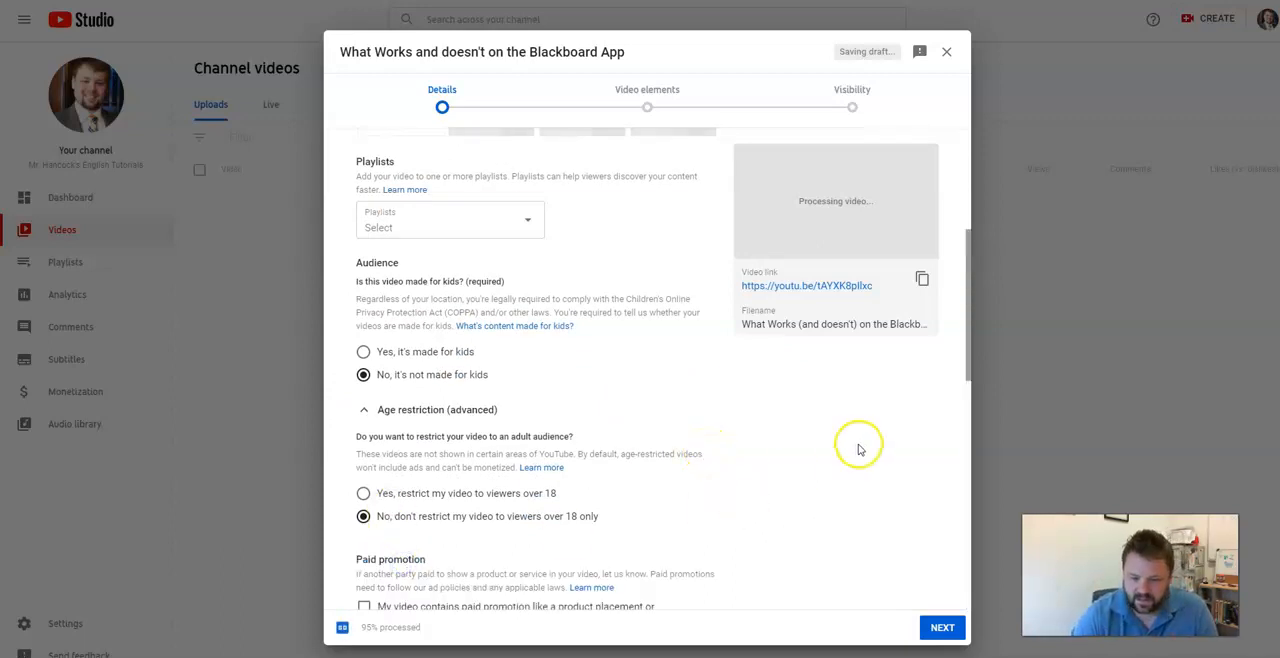
scroll(858, 449, "down", 2)
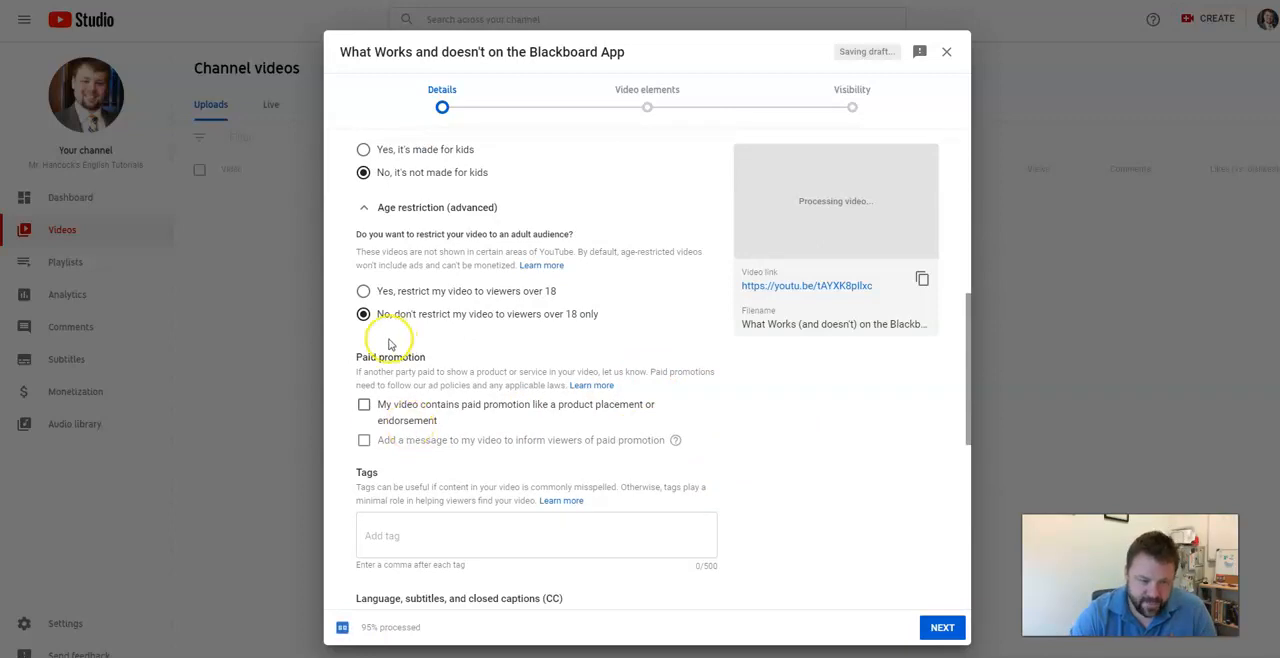
scroll(450, 455, "down", 1)
left_click(420, 403)
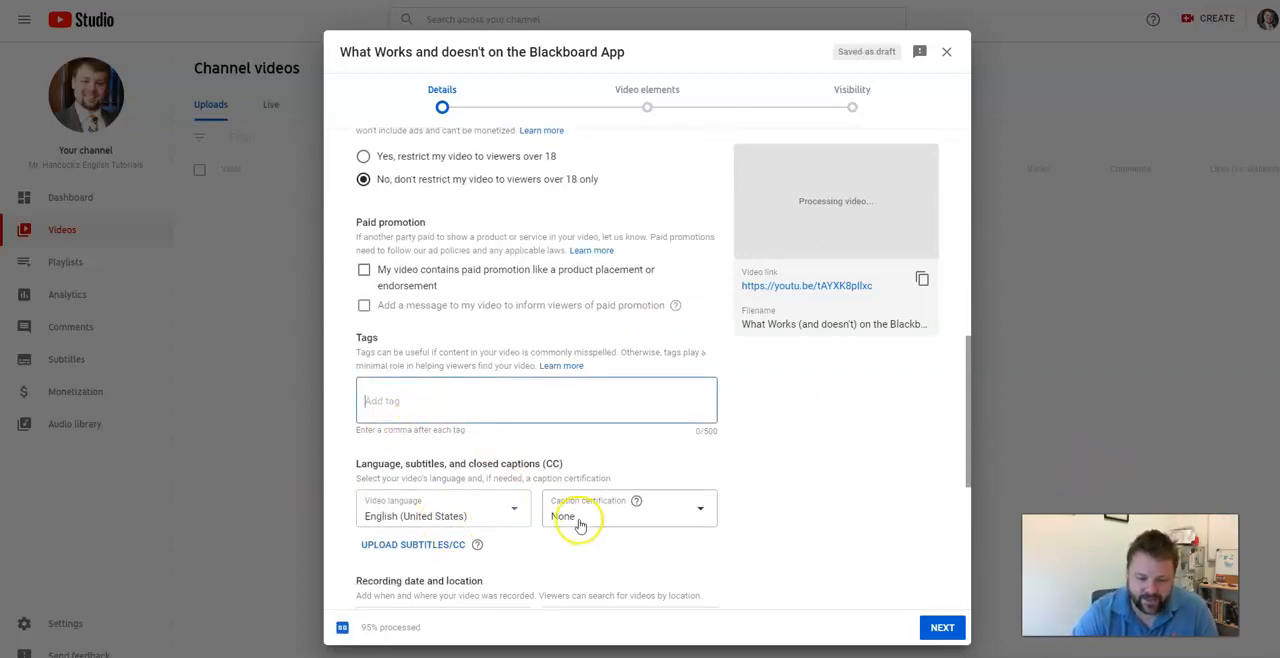
scroll(570, 518, "down", 1)
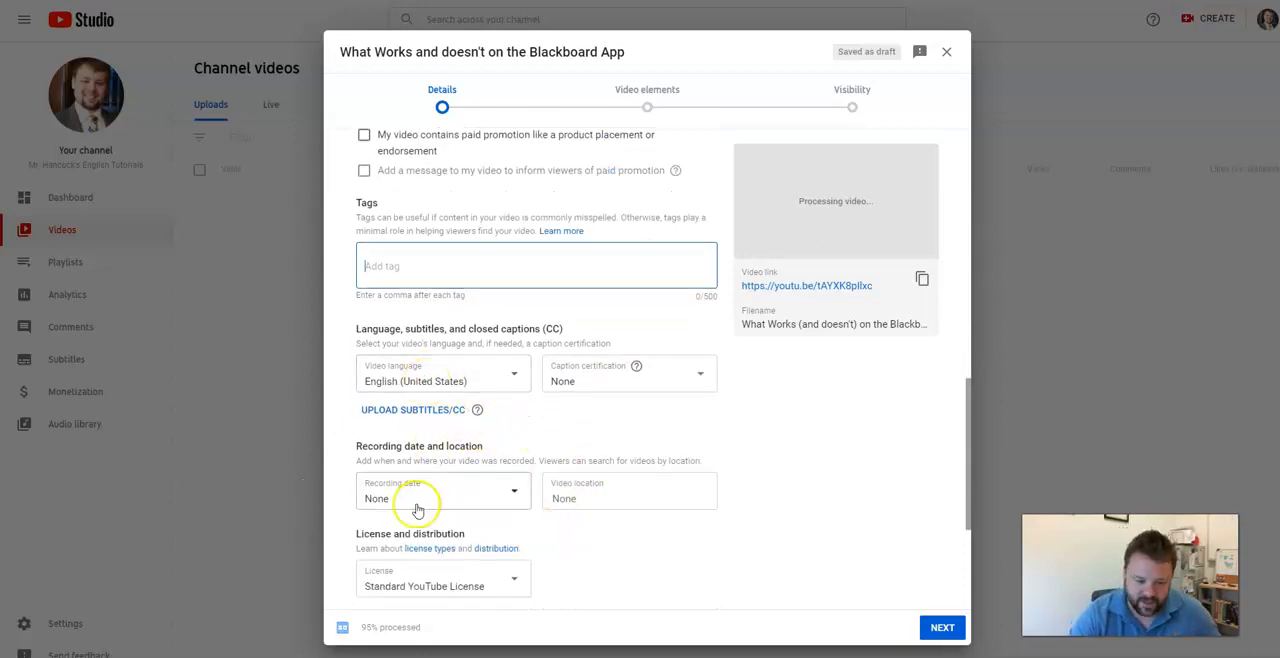
scroll(480, 495, "down", 1)
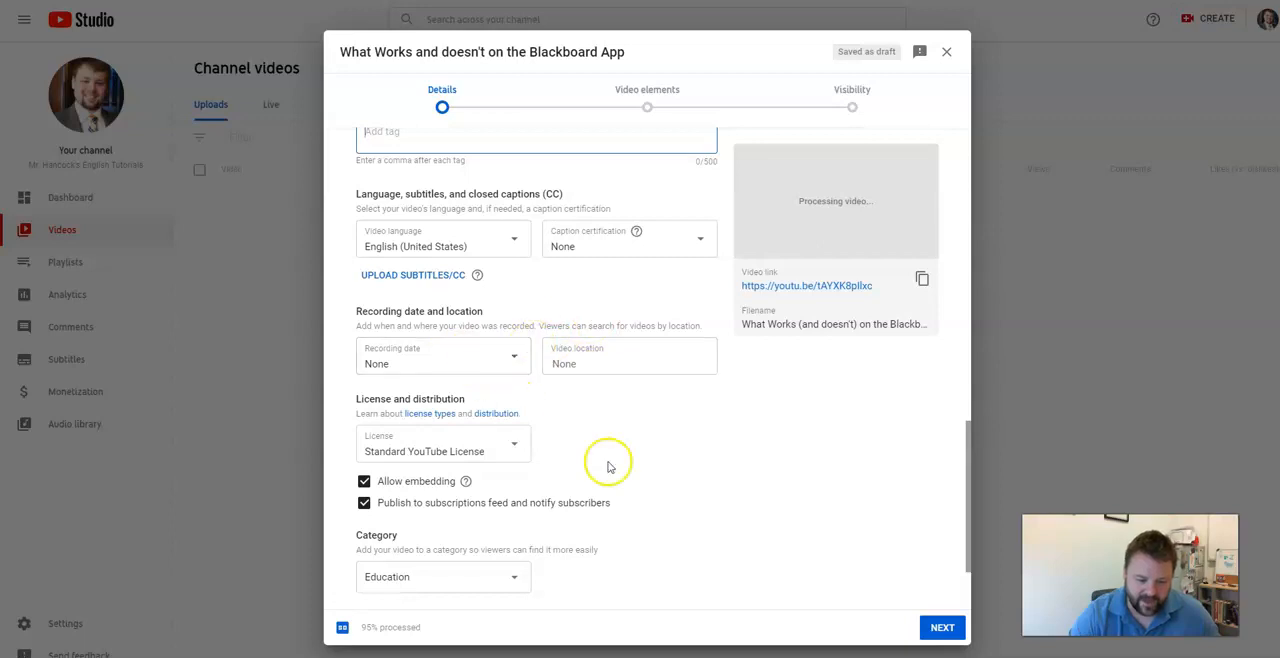
scroll(608, 466, "down", 1)
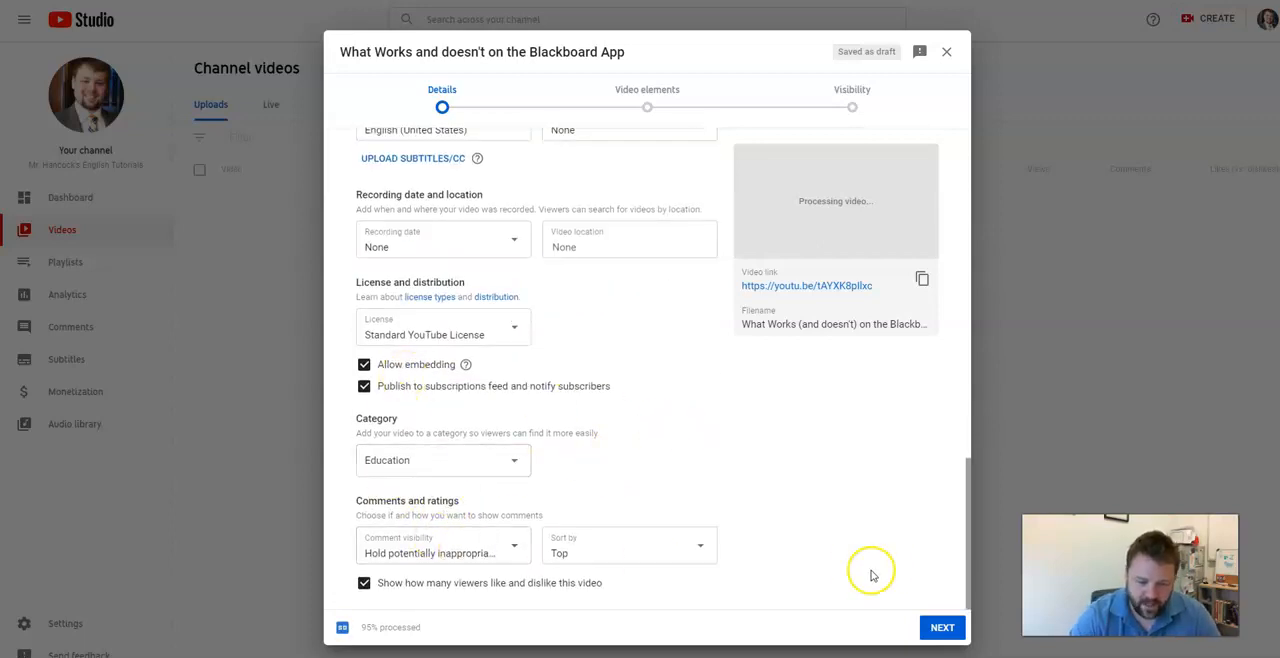
Leave the video details page and continue to the video elements page.
scroll(443, 600, "up", 2)
scroll(718, 552, "up", 2)
scroll(720, 547, "up", 6)
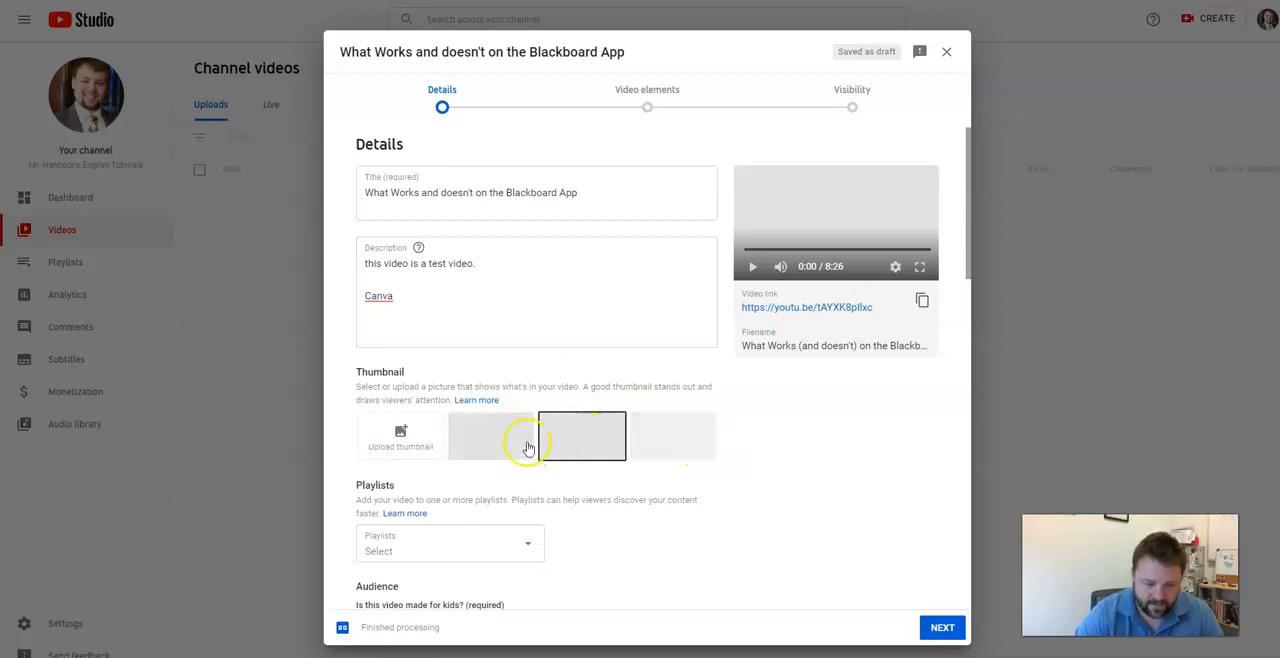
left_click(942, 627)
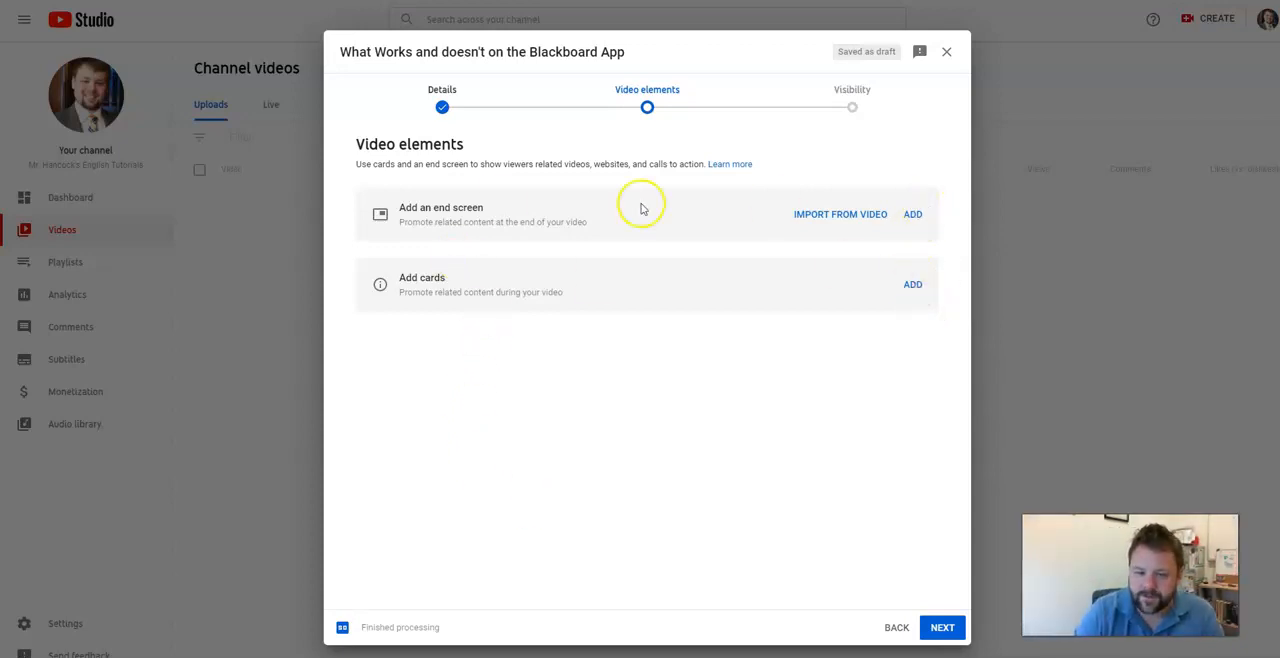
left_click(913, 216)
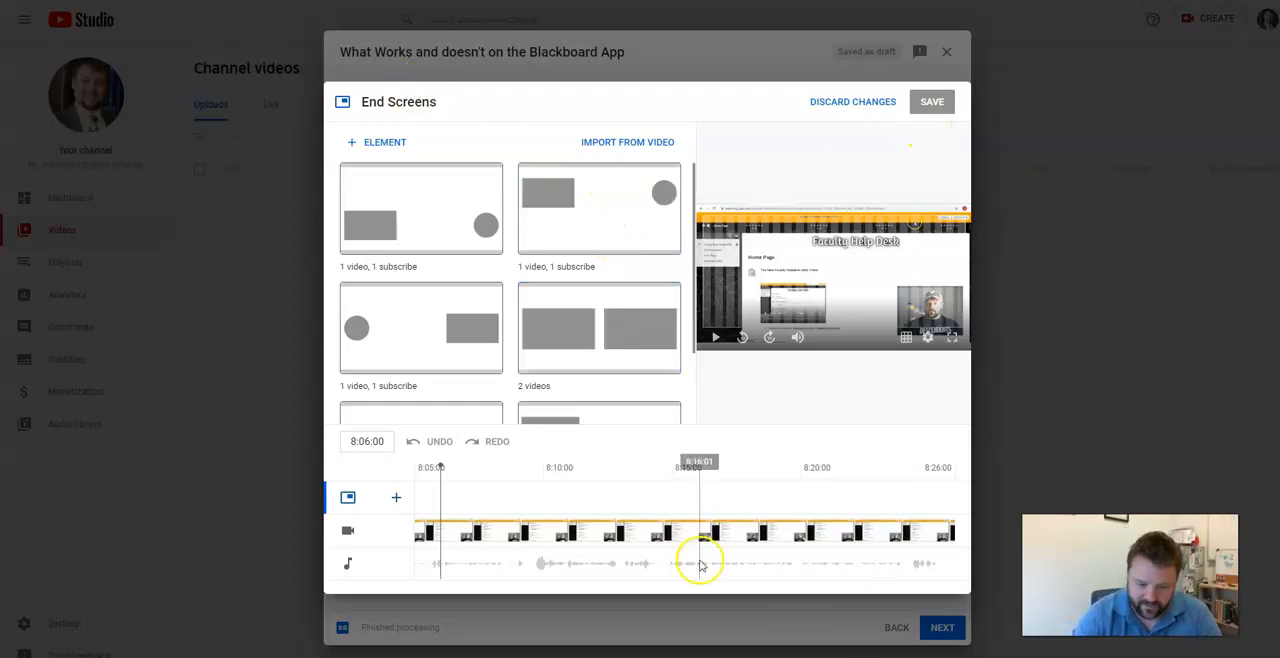
left_click(840, 102)
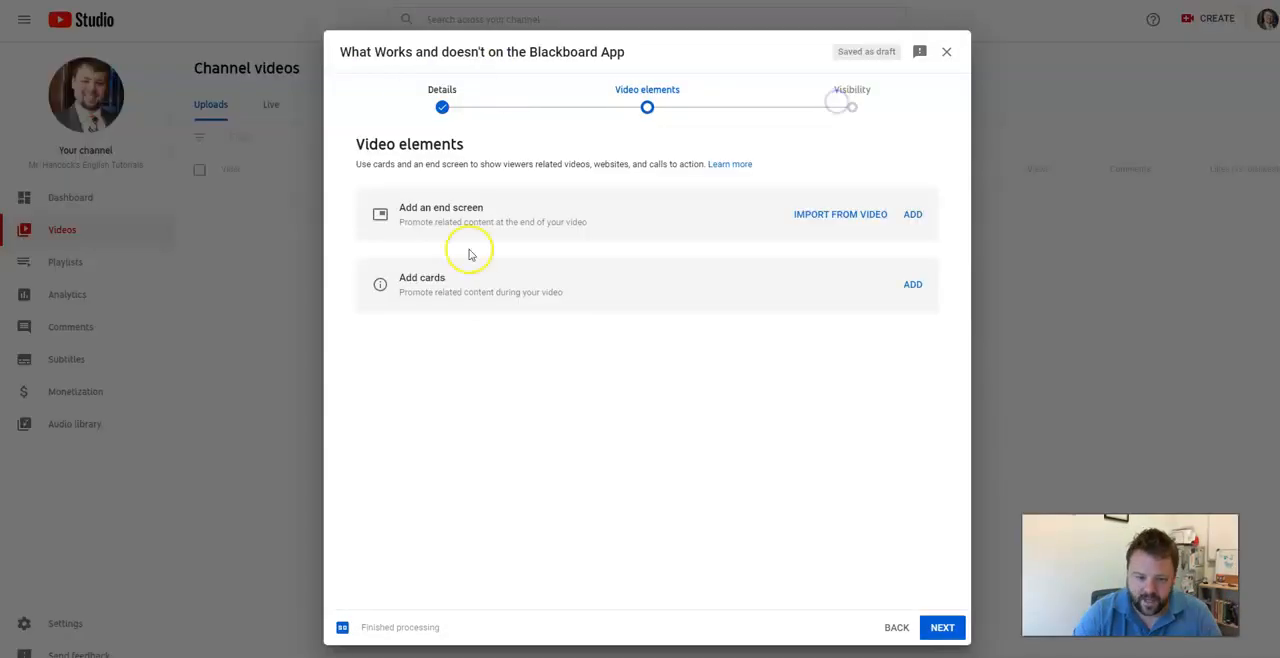
Continue to the visibility page and set the video to Public under Save or publish.
left_click(937, 628)
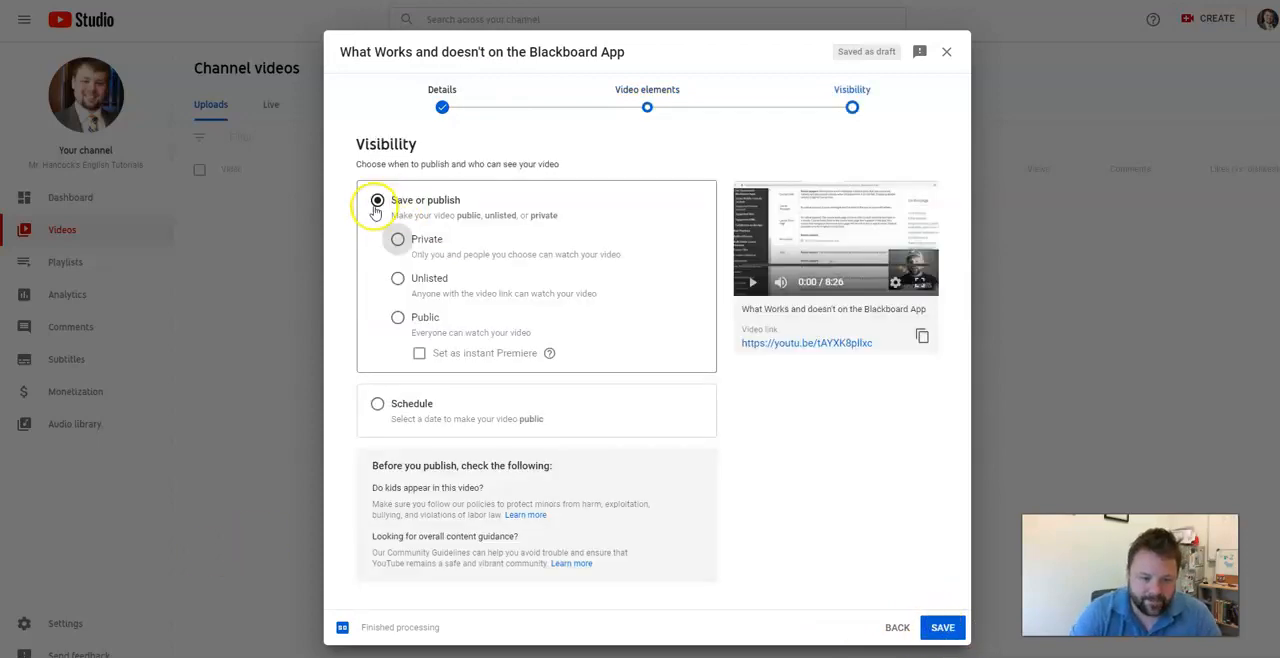
left_click(397, 317)
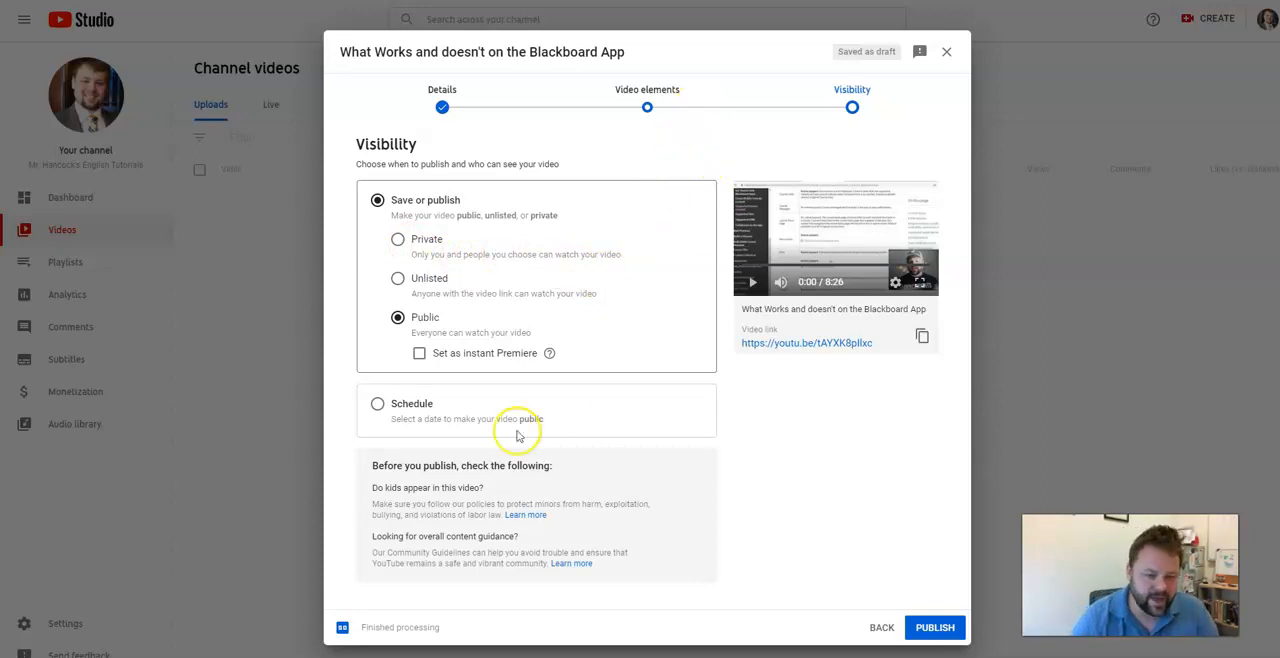
left_click(399, 240)
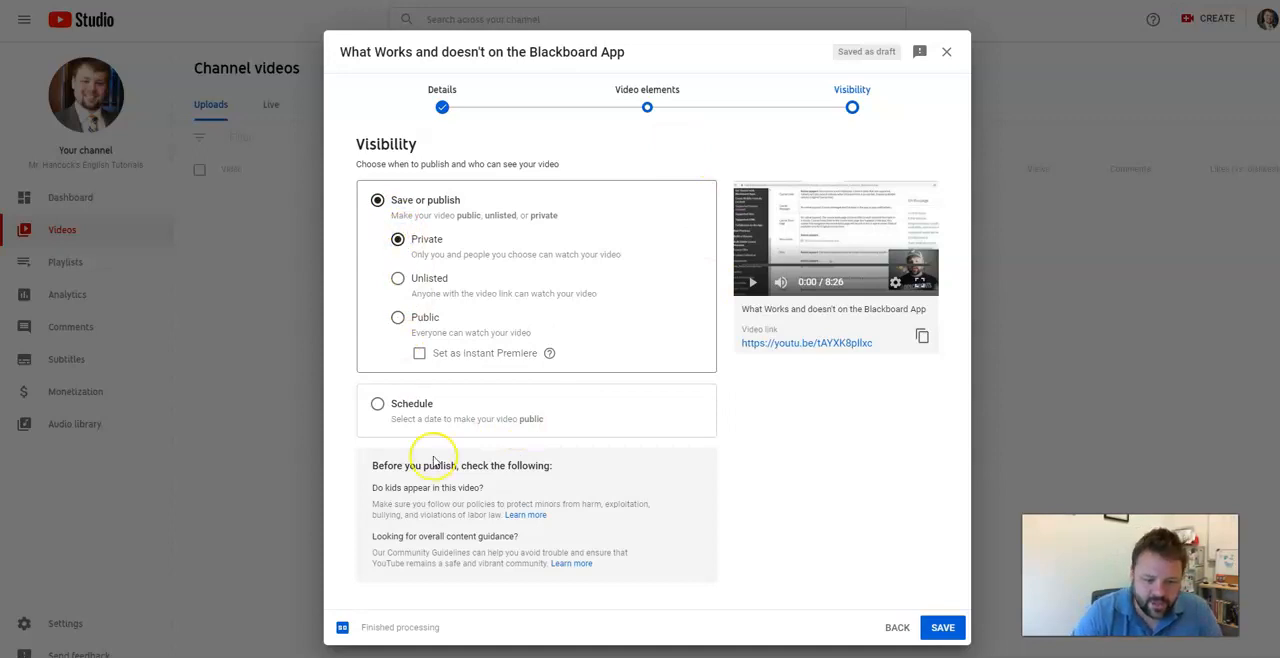
left_click(397, 317)
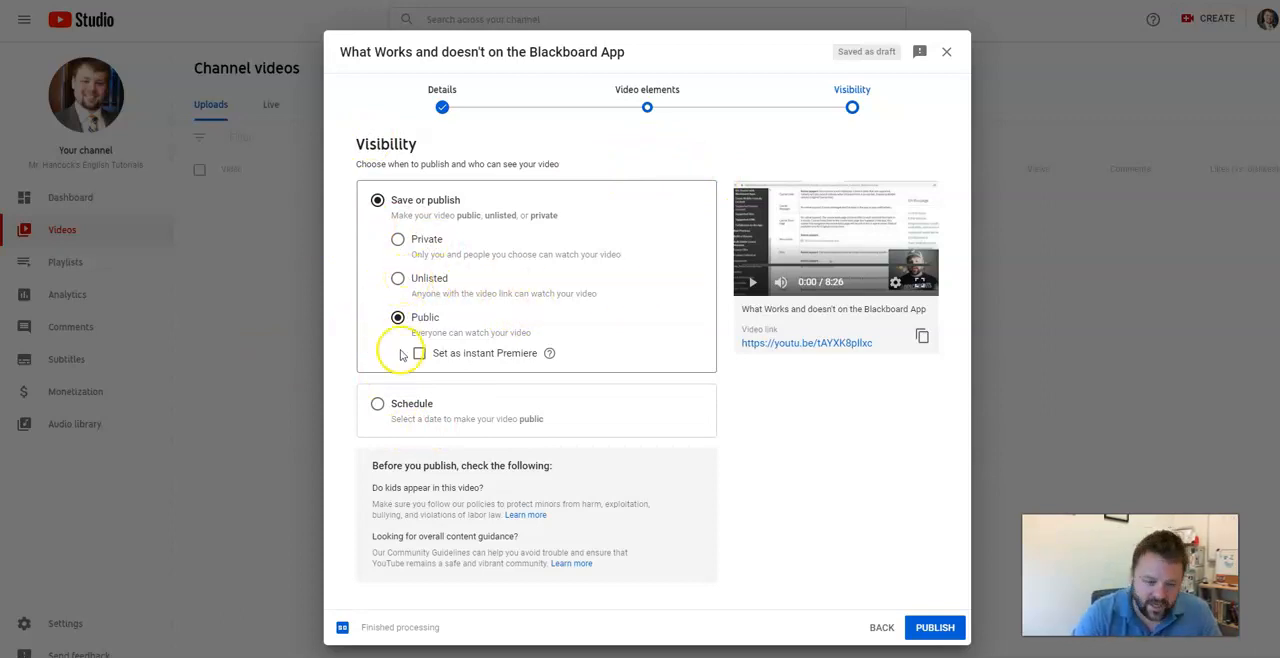
left_click(377, 404)
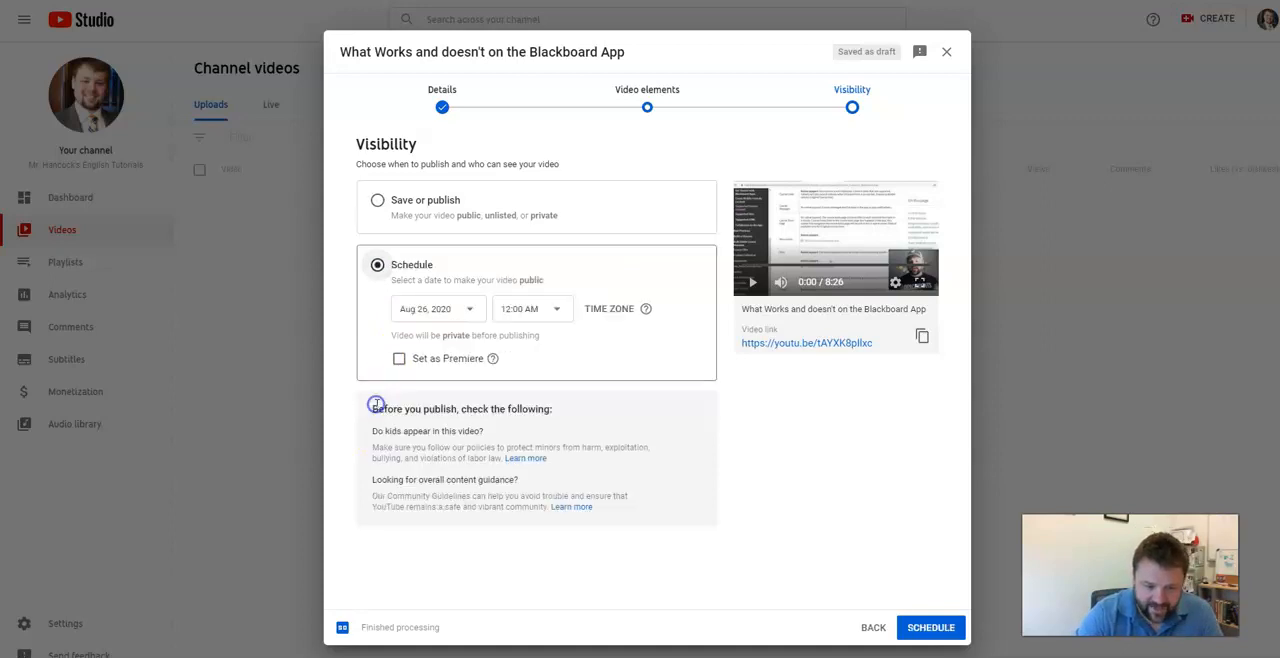
left_click(376, 204)
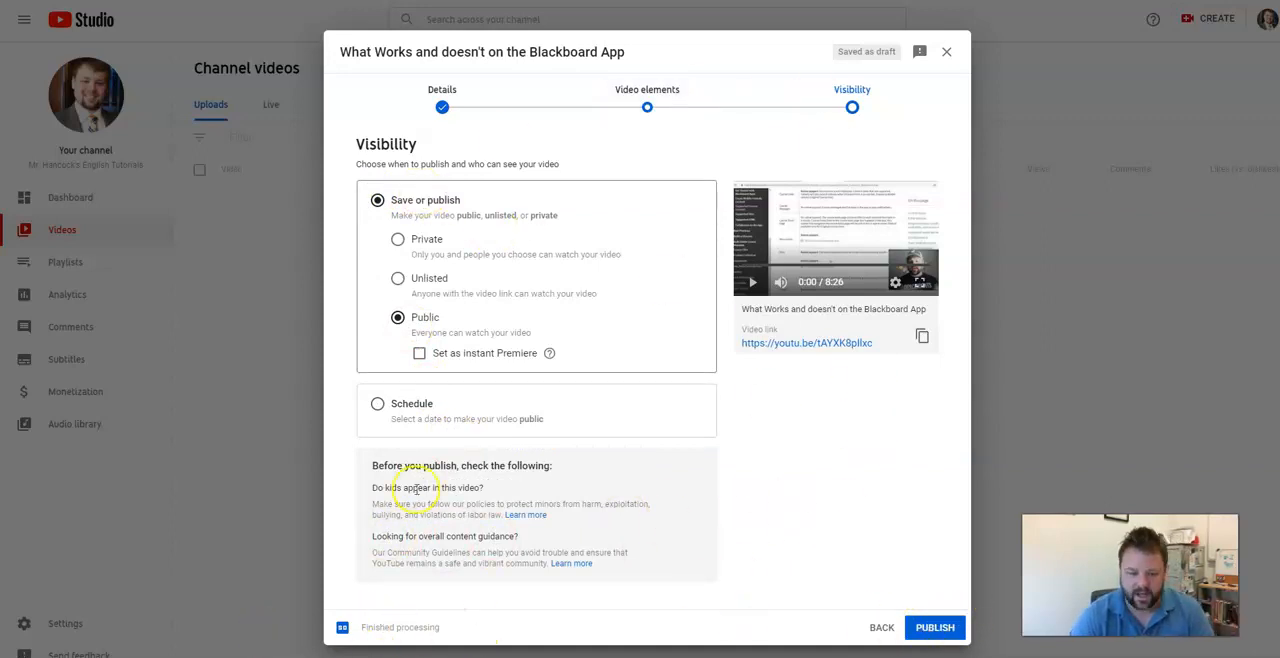
Publish the video and close the publish confirmation.
left_click(940, 628)
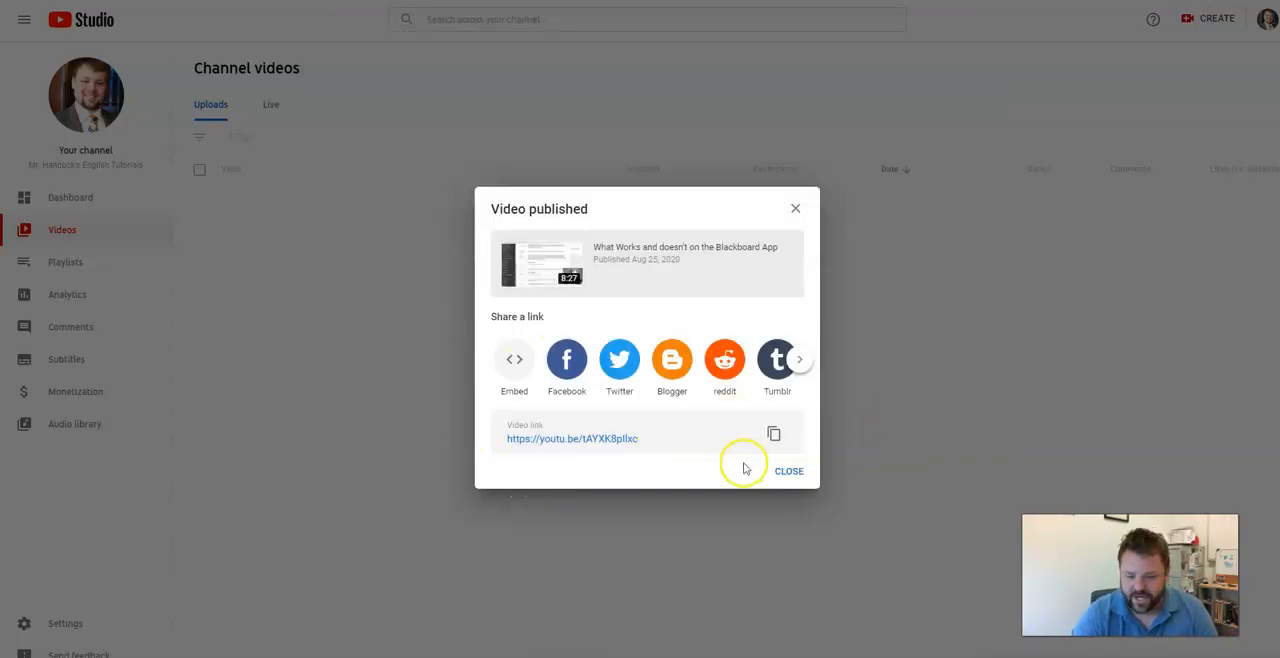
left_click(788, 473)
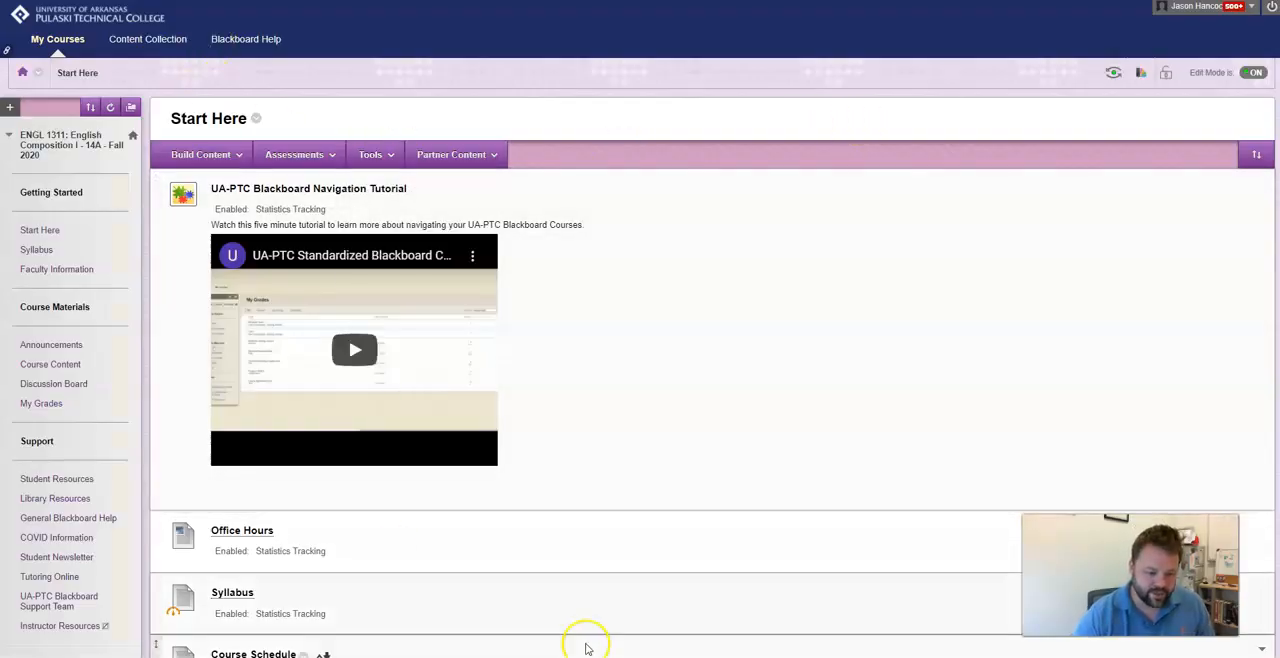
Switch to the Blackboard course and start adding a YouTube Video mashup in Course Content.
left_click(44, 370)
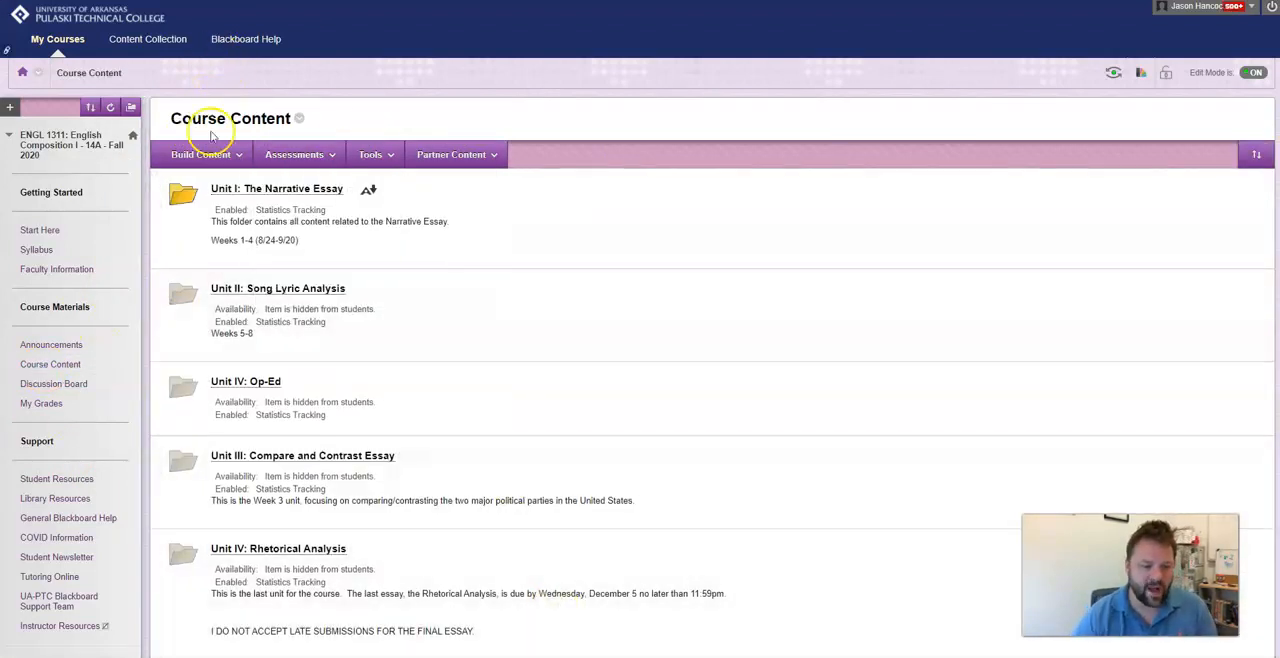
left_click(200, 154)
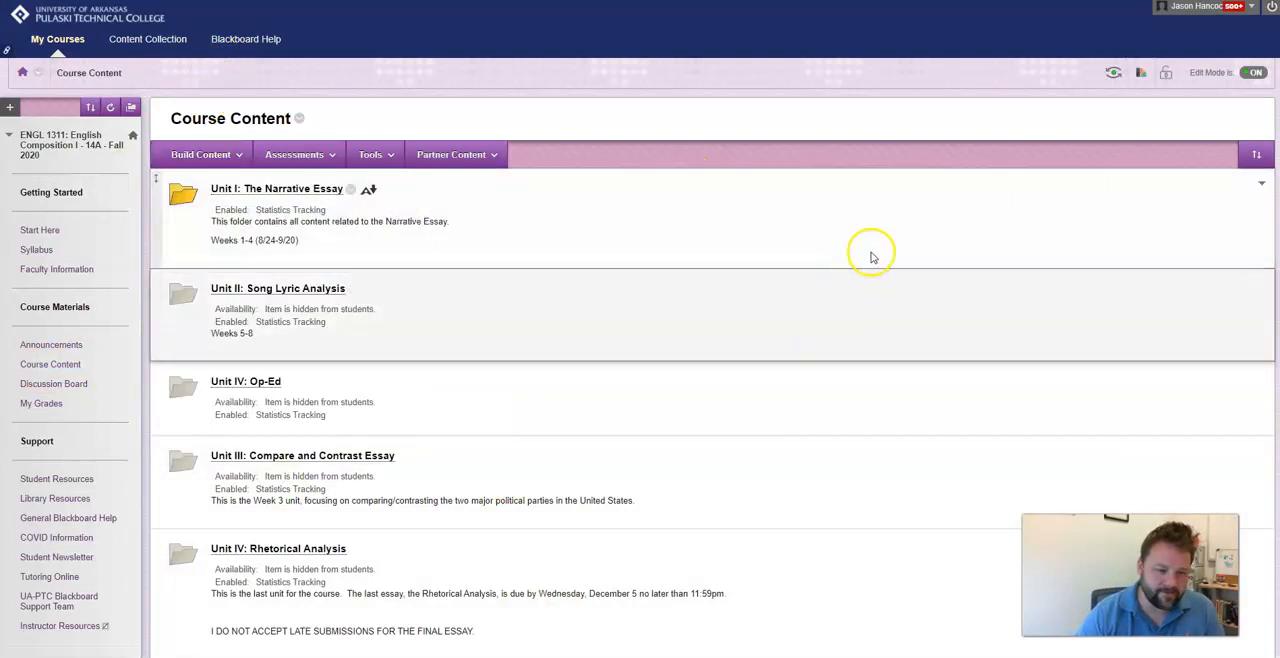
left_click(238, 155)
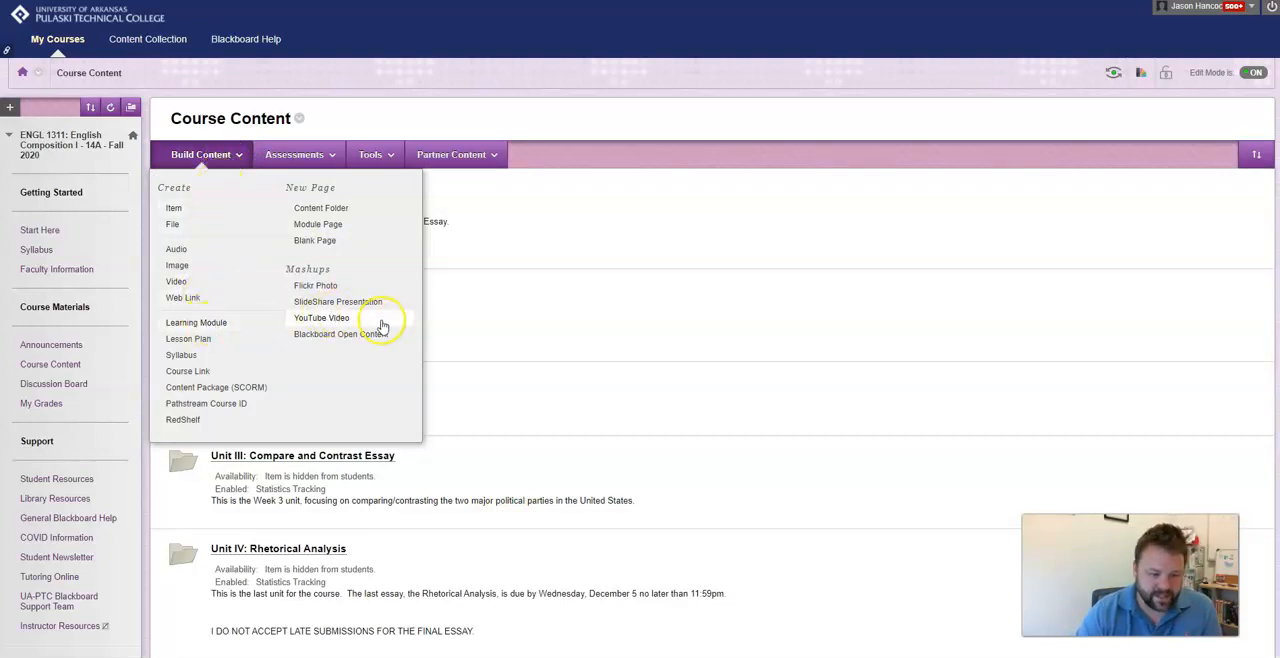
left_click(381, 324)
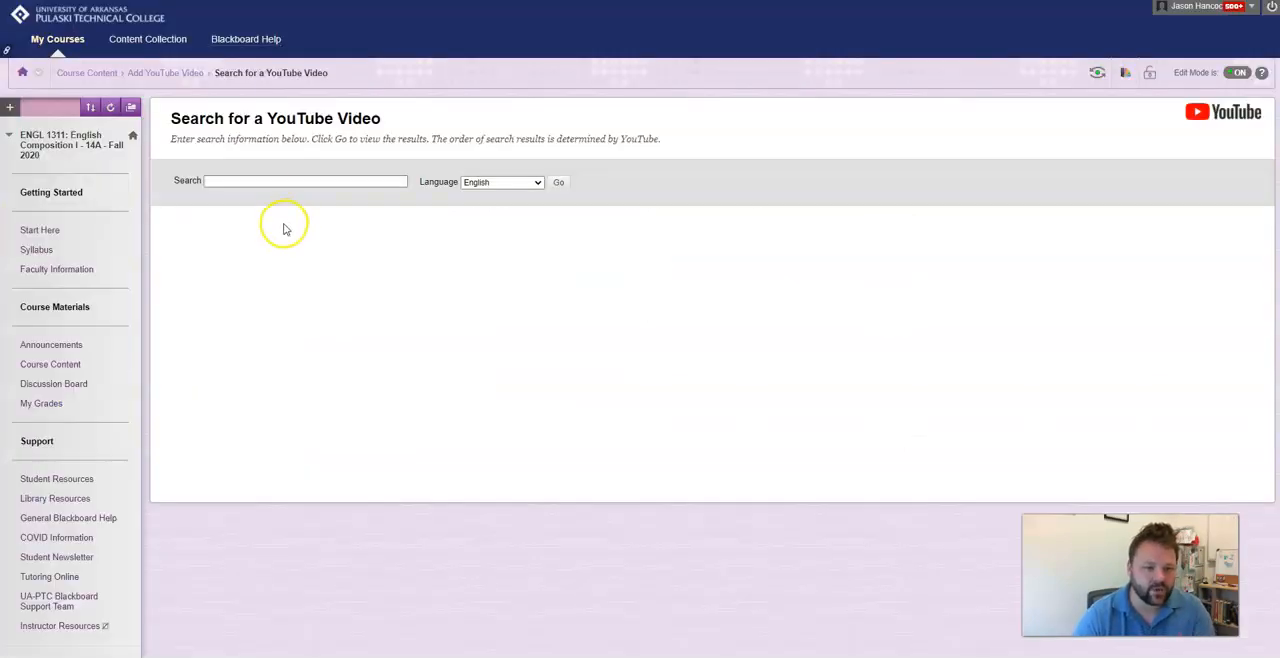
Search YouTube for the instructor's English tutorials channel.
left_click(266, 180)
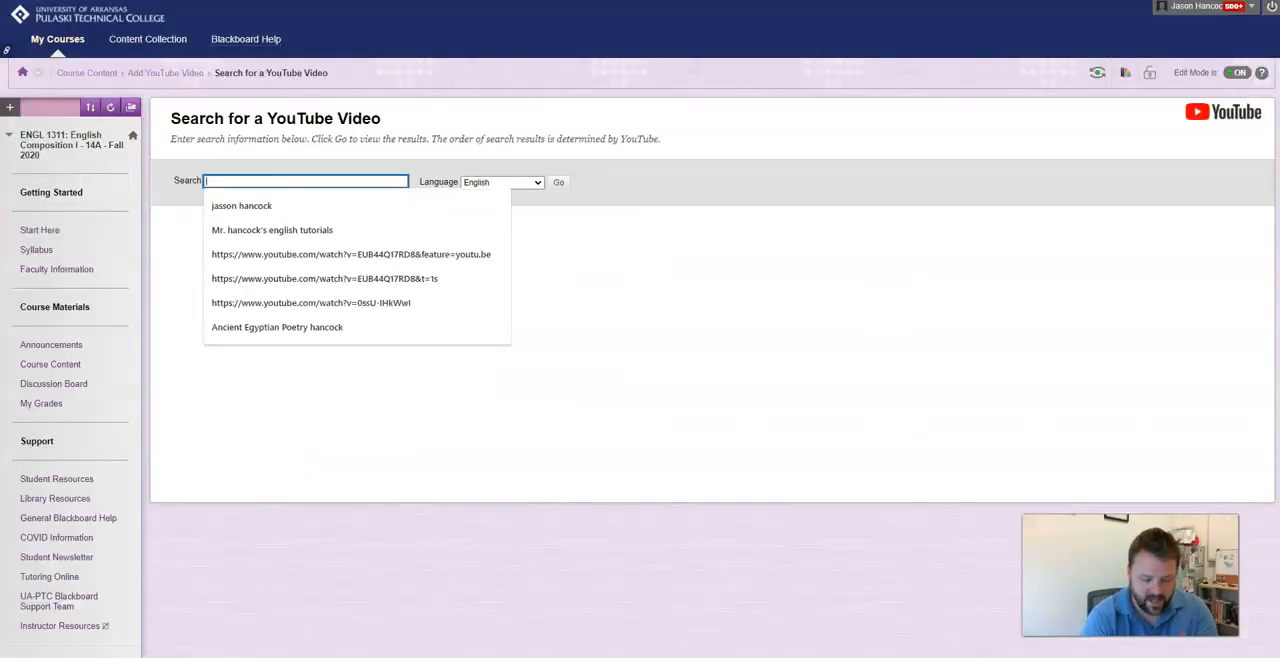
type("Mr. hancock's english tutorials")
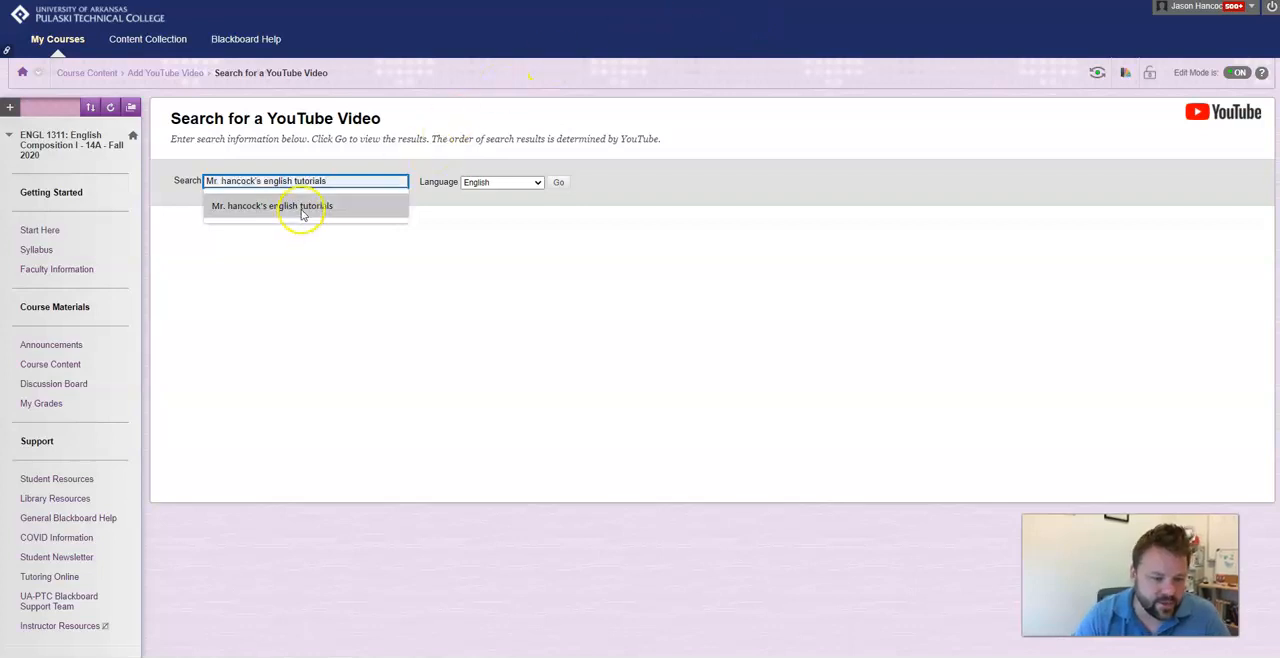
left_click(298, 211)
left_click(558, 183)
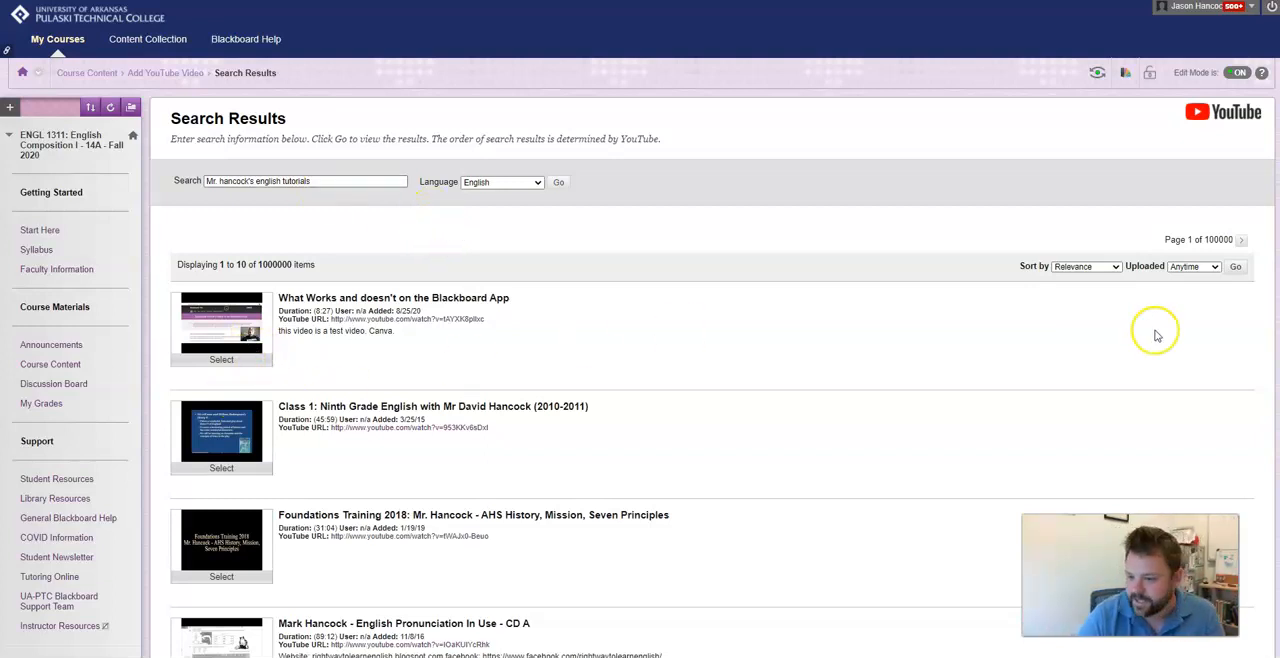
Select the 'What Works and doesn't on the Blackboard App' video to create the mashup item.
left_click(222, 360)
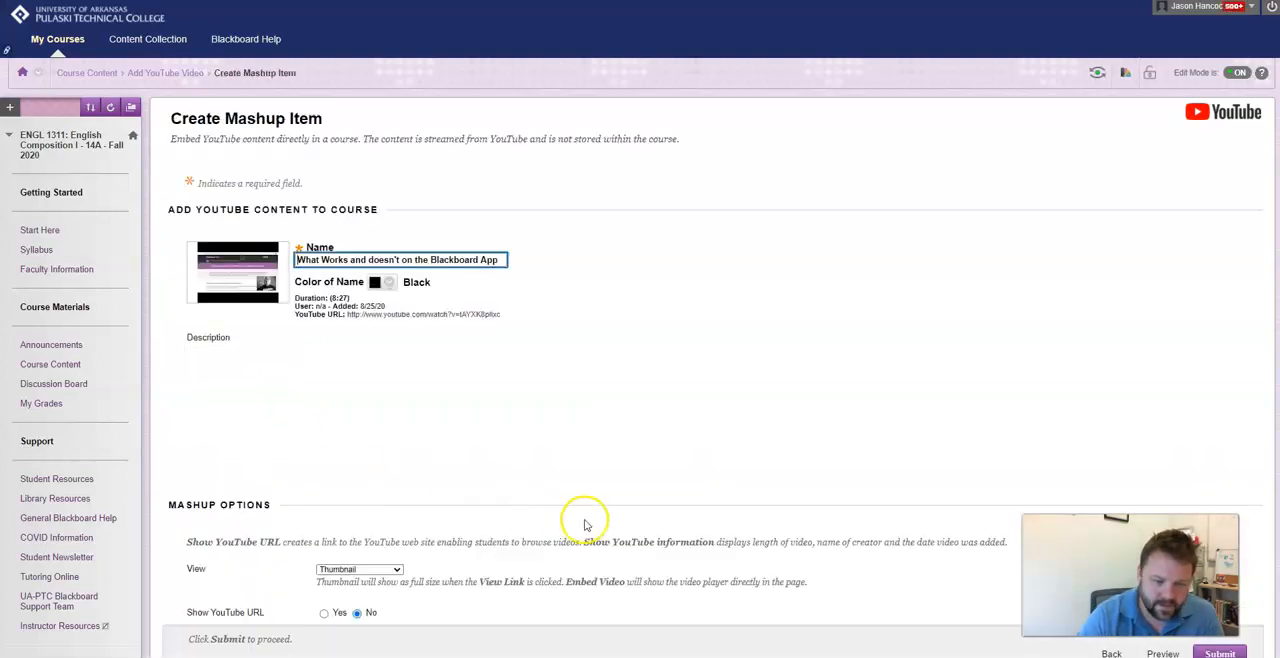
left_click(450, 440)
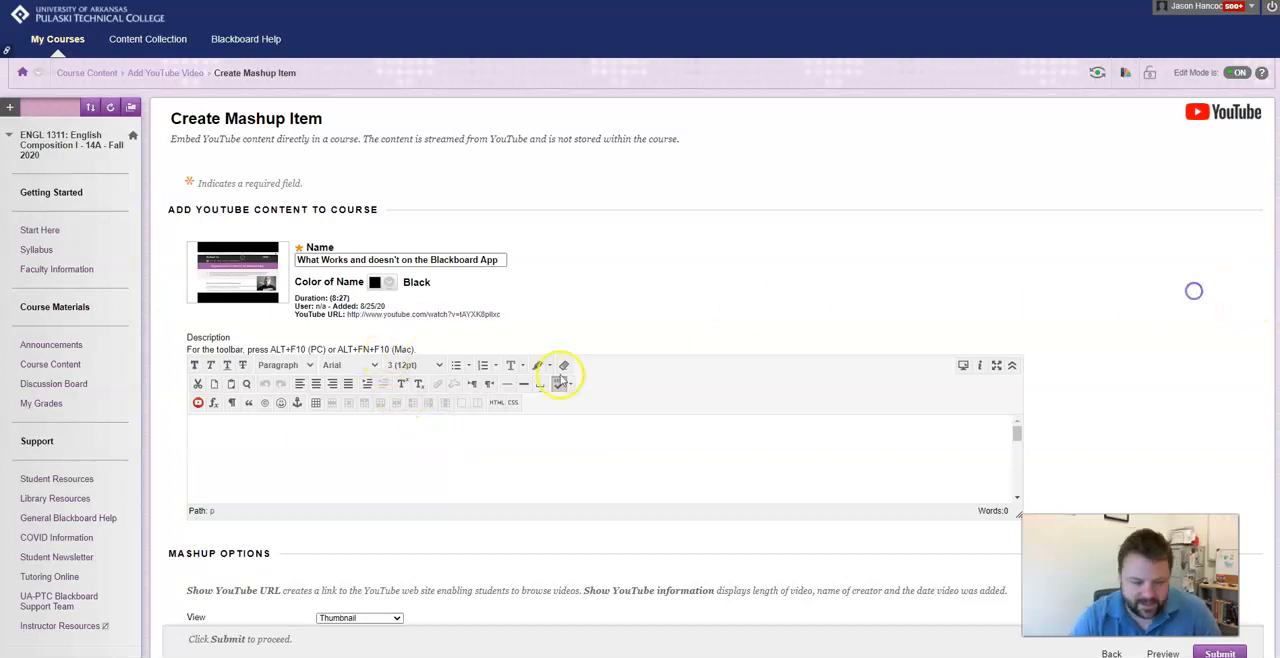
Turn on tracking the number of views and submit the mashup item.
scroll(700, 358, "down", 3)
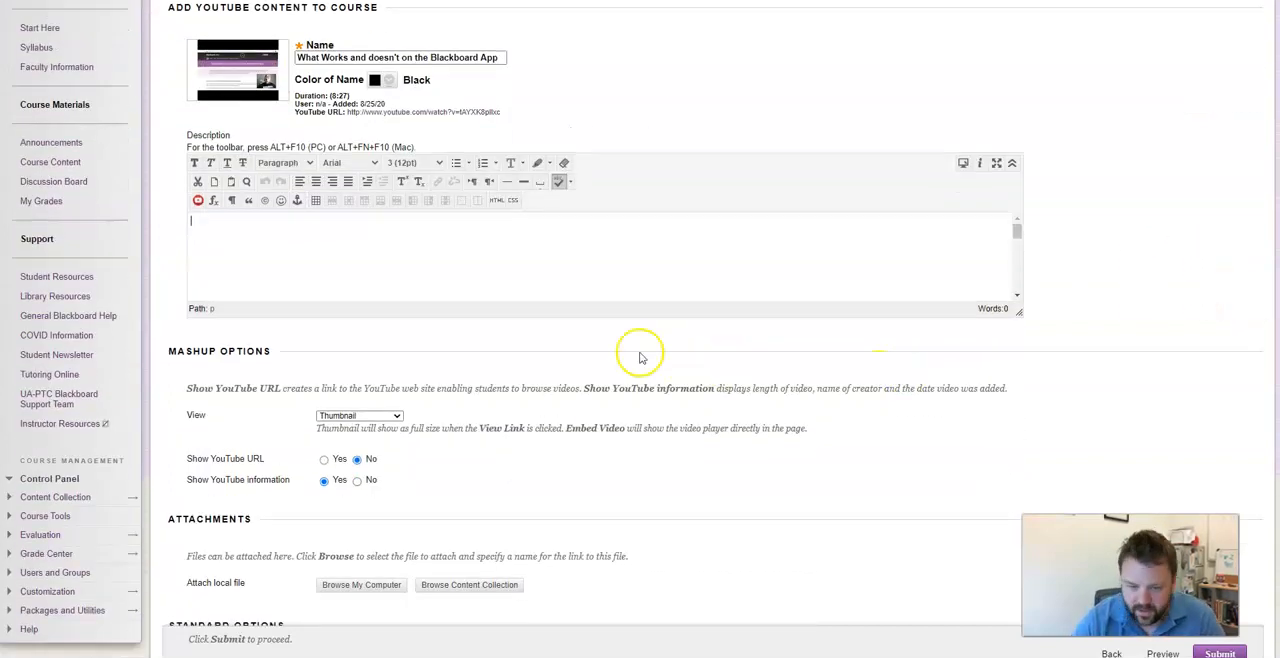
scroll(577, 430, "down", 3)
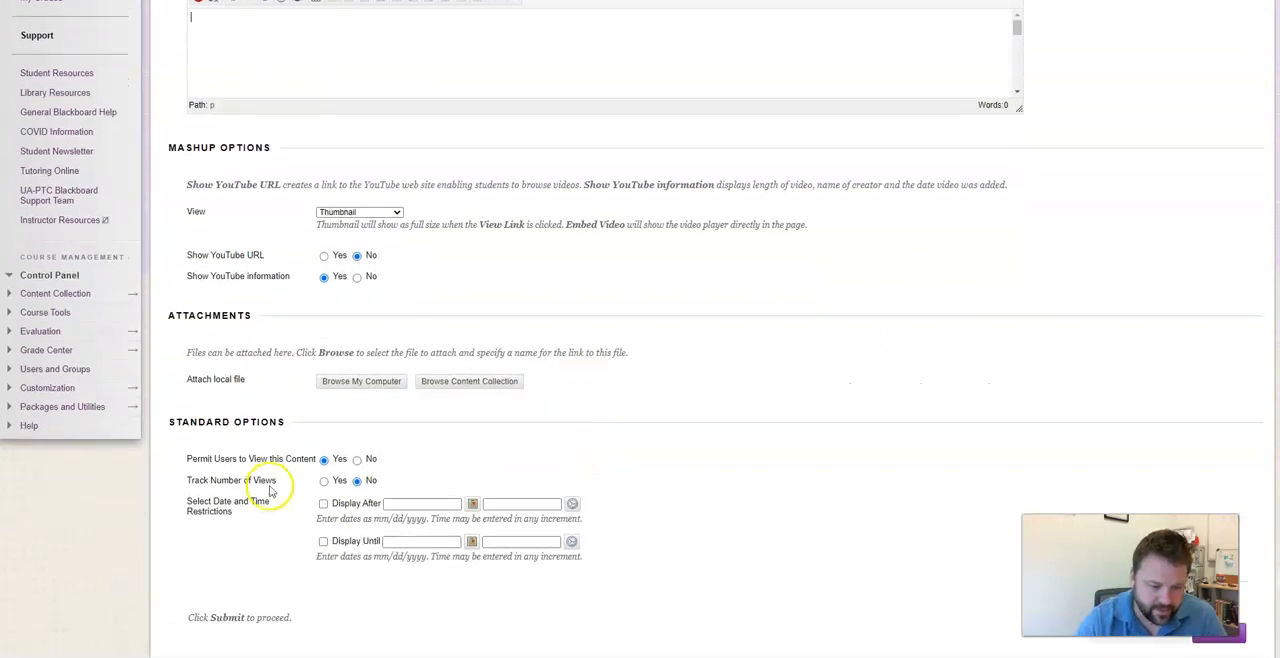
left_click(325, 483)
scroll(409, 429, "up", 2)
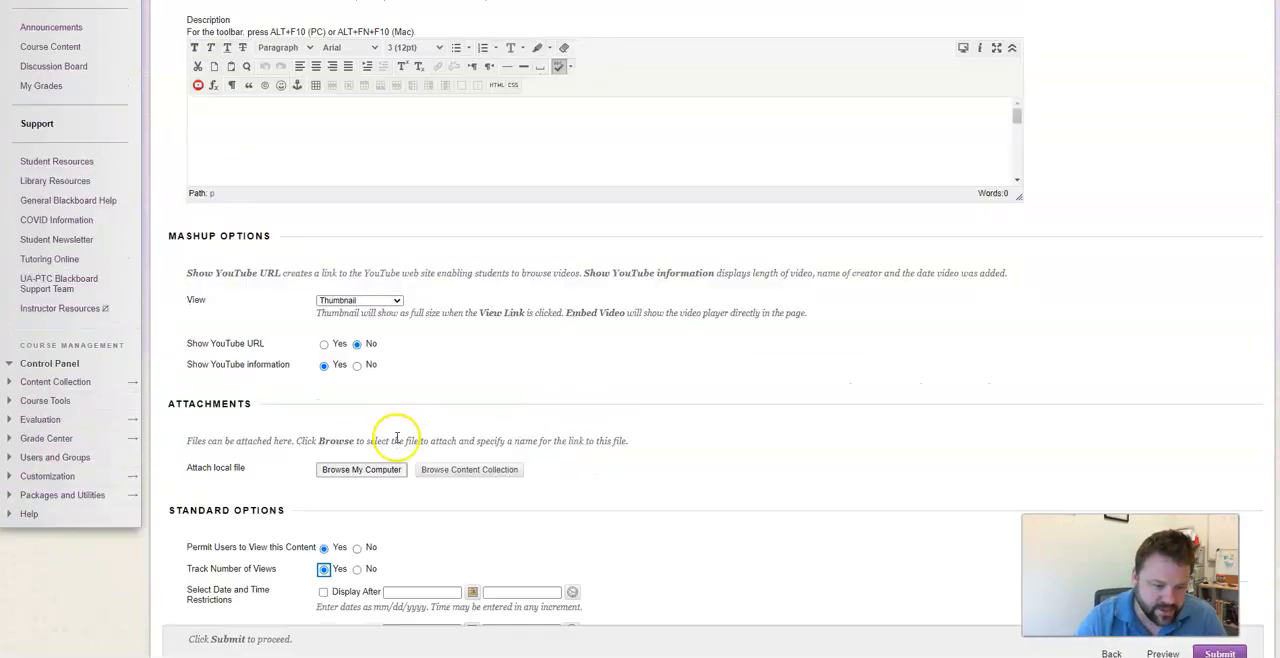
scroll(900, 365, "down", 2)
scroll(1240, 580, "up", 2)
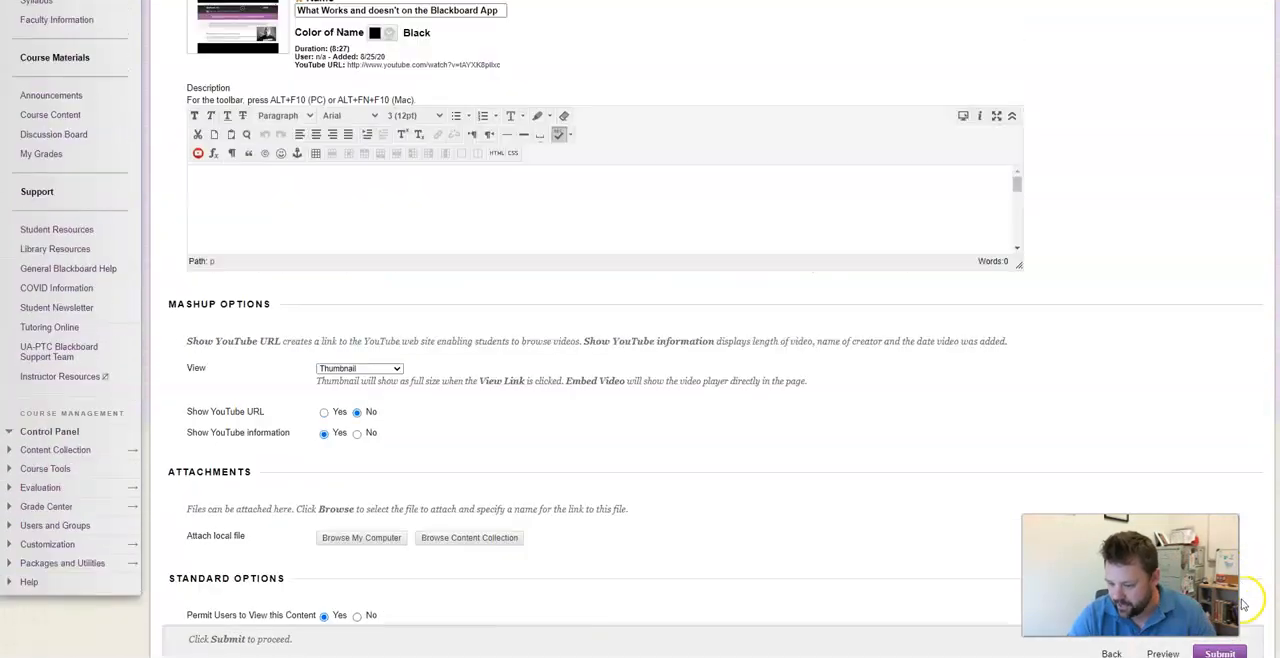
left_click(1222, 652)
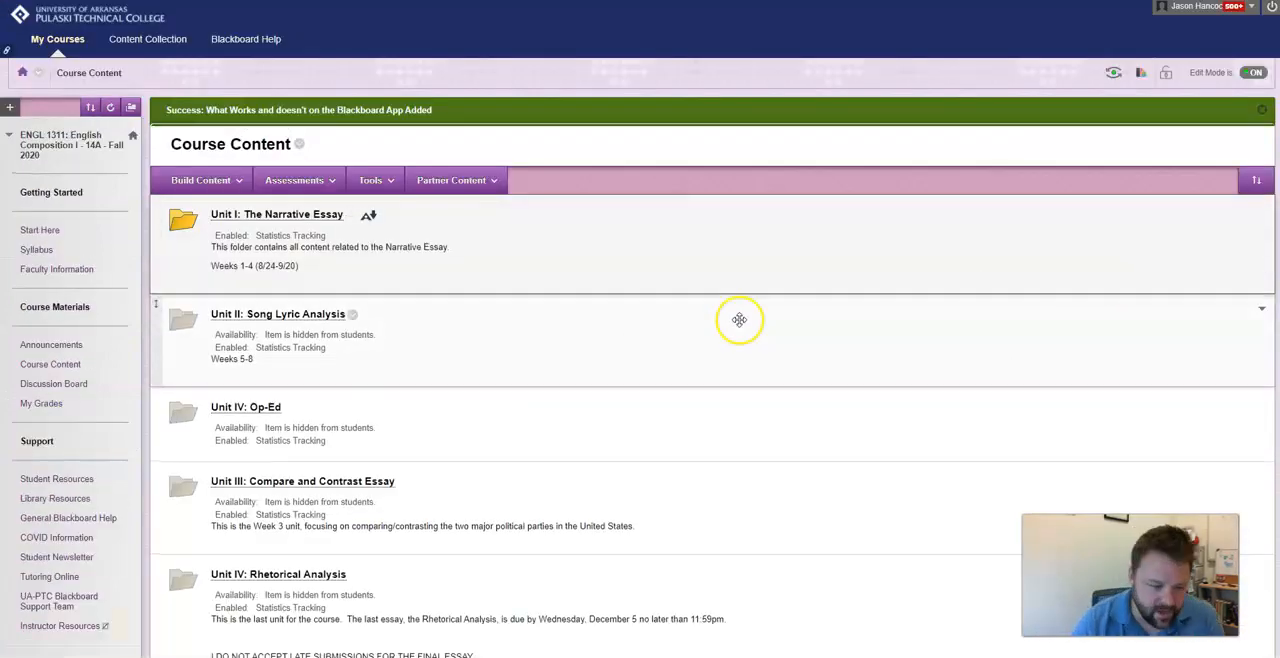
Move the new video item to the top of the Course Content list.
scroll(739, 319, "down", 4)
left_click_drag(157, 514, 192, 232)
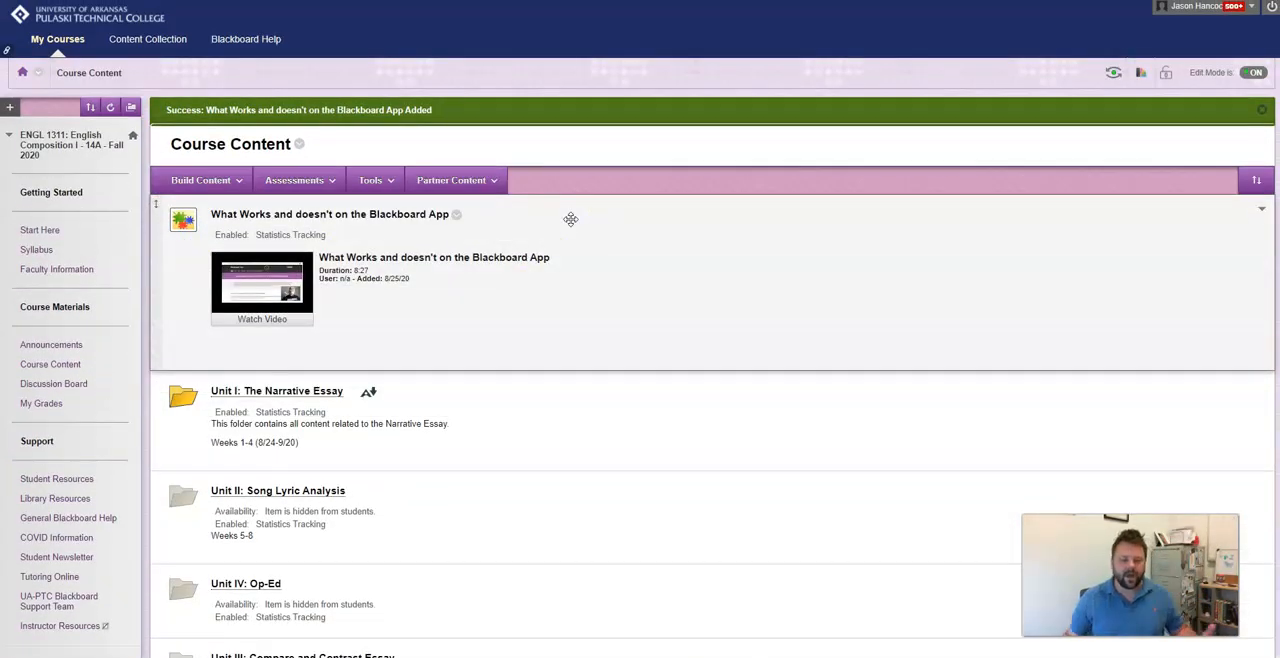